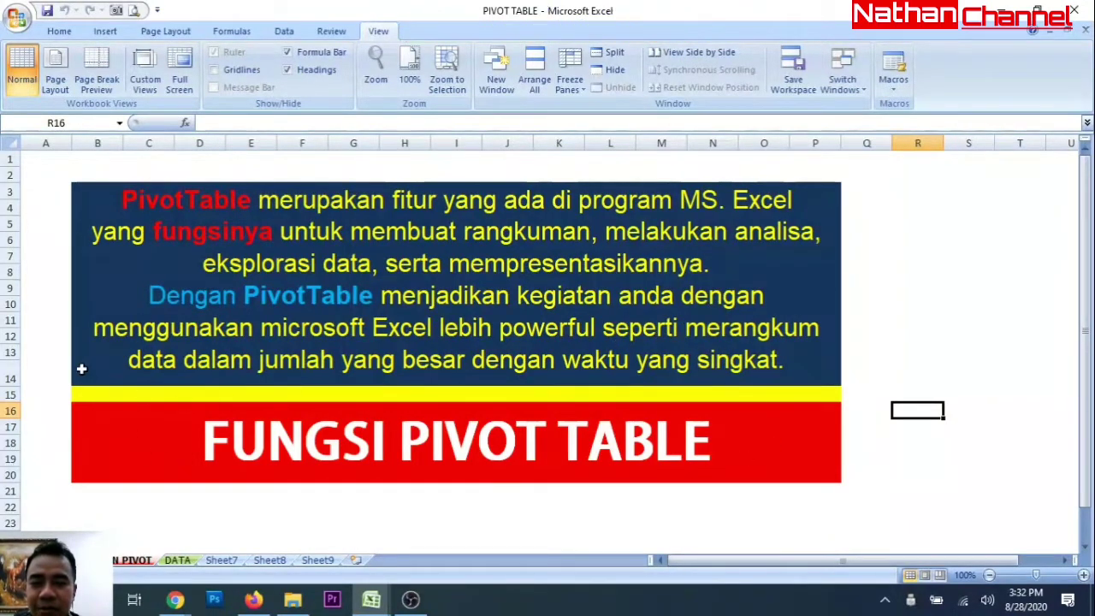
Switch to the DATA sheet with the PT SUKSES ABADI August 2020 sales report
{"action": "left_click", "coordinate": [890, 285]}
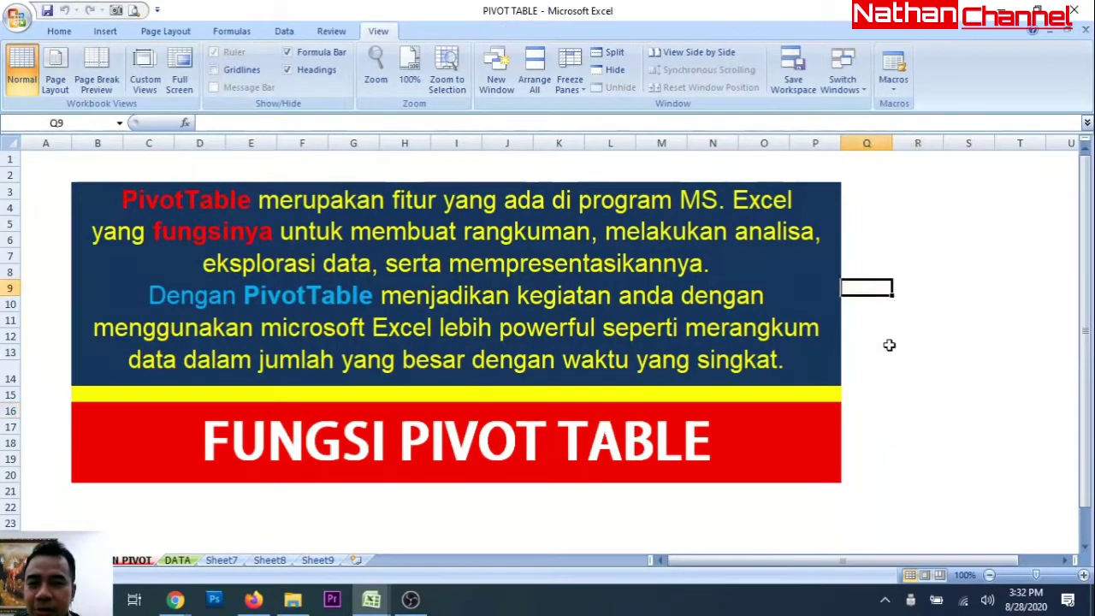
{"action": "left_click", "coordinate": [175, 561]}
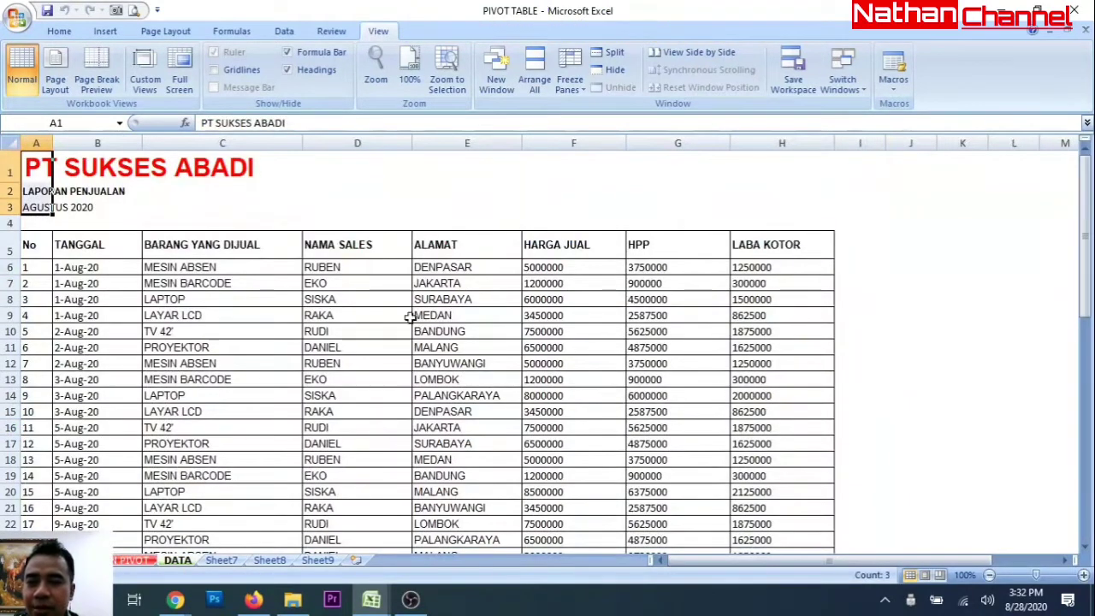
Select the sales table range A5:H55, from the No header down to the last transaction
{"action": "left_click", "coordinate": [149, 213]}
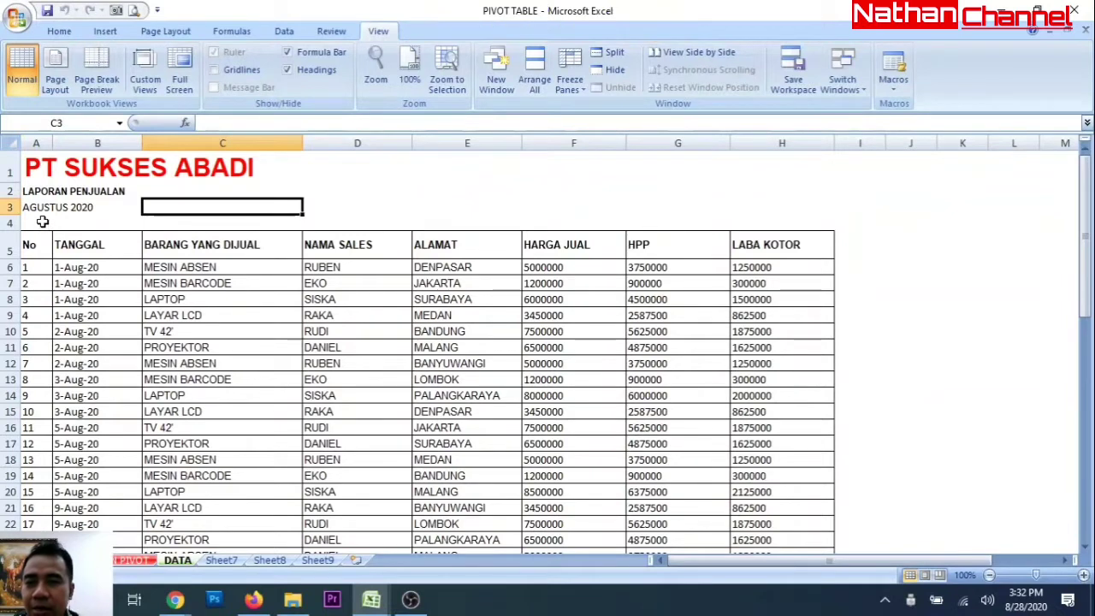
{"action": "left_click", "coordinate": [41, 221]}
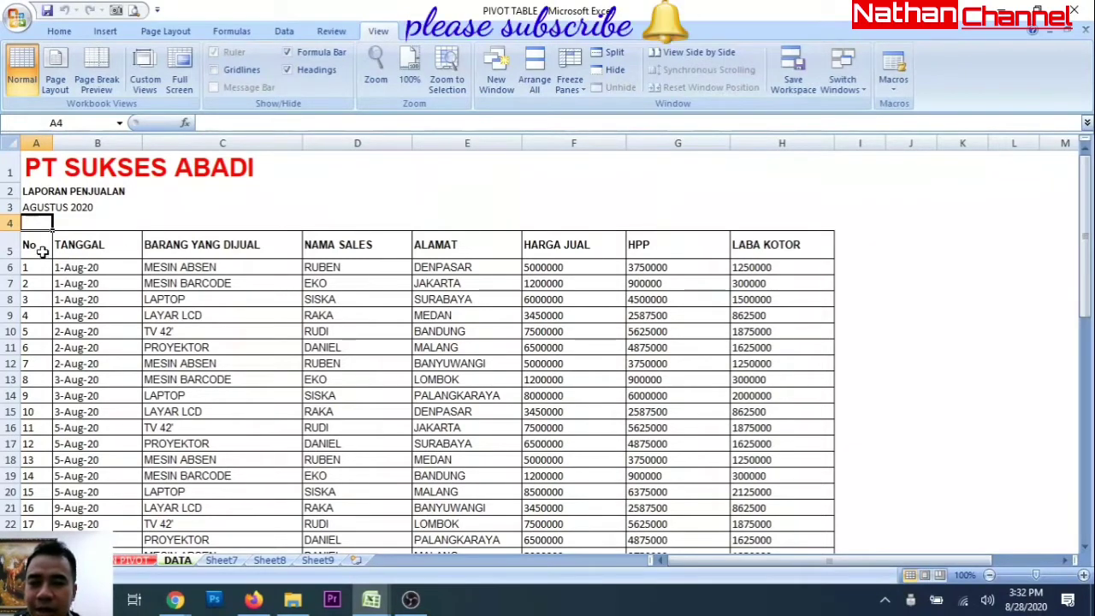
{"action": "left_click_drag", "start_coordinate": [42, 251], "coordinate": [771, 476]}
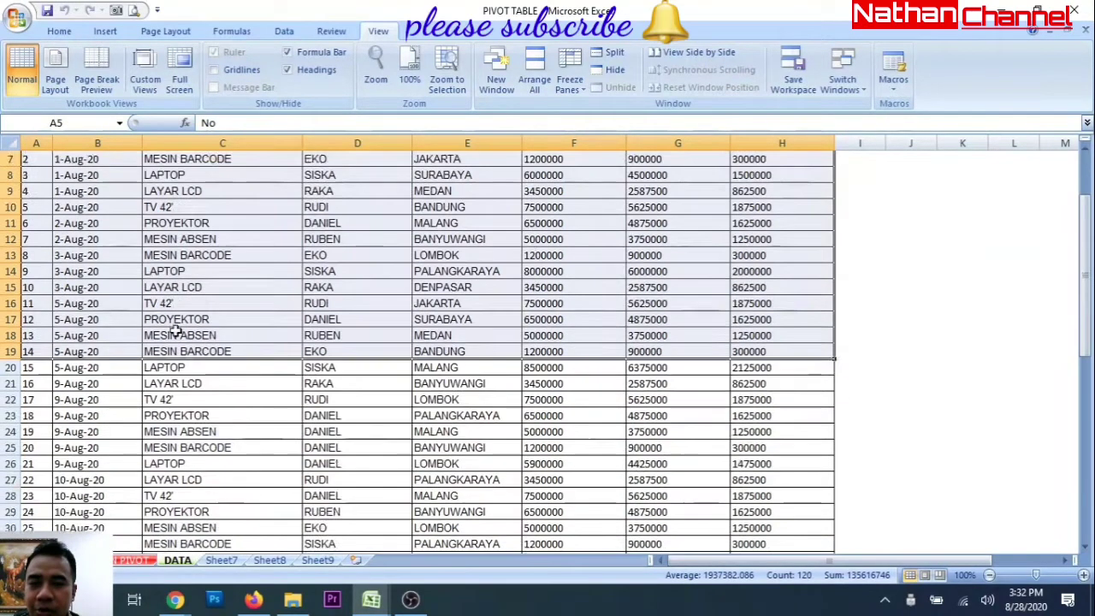
{"action": "scroll", "coordinate": [174, 331], "scroll_direction": "down", "scroll_amount": 3}
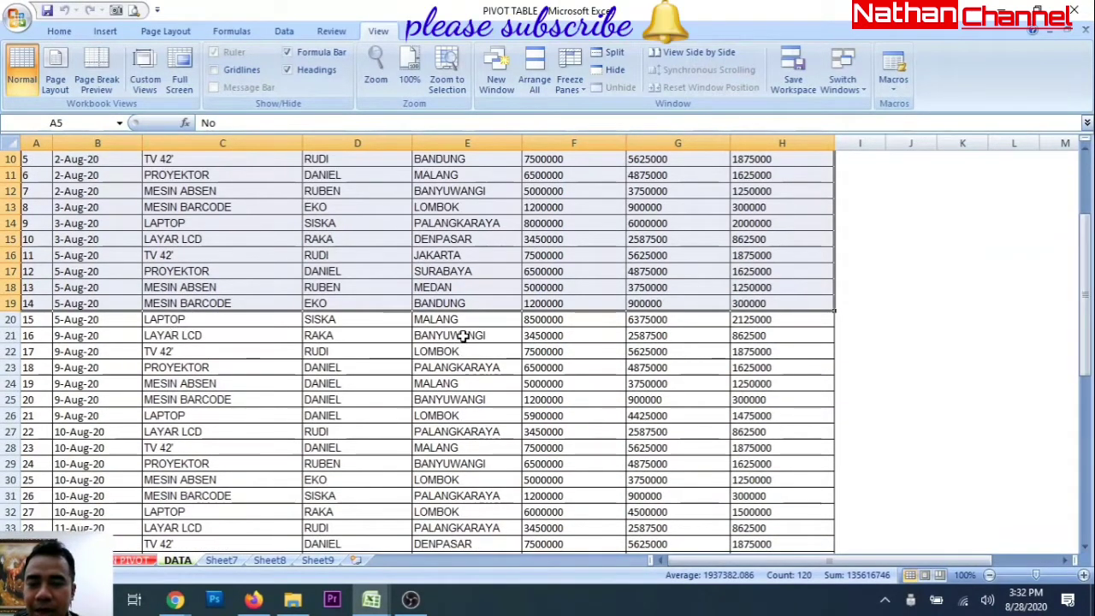
{"action": "scroll", "coordinate": [265, 423], "scroll_direction": "up", "scroll_amount": 3}
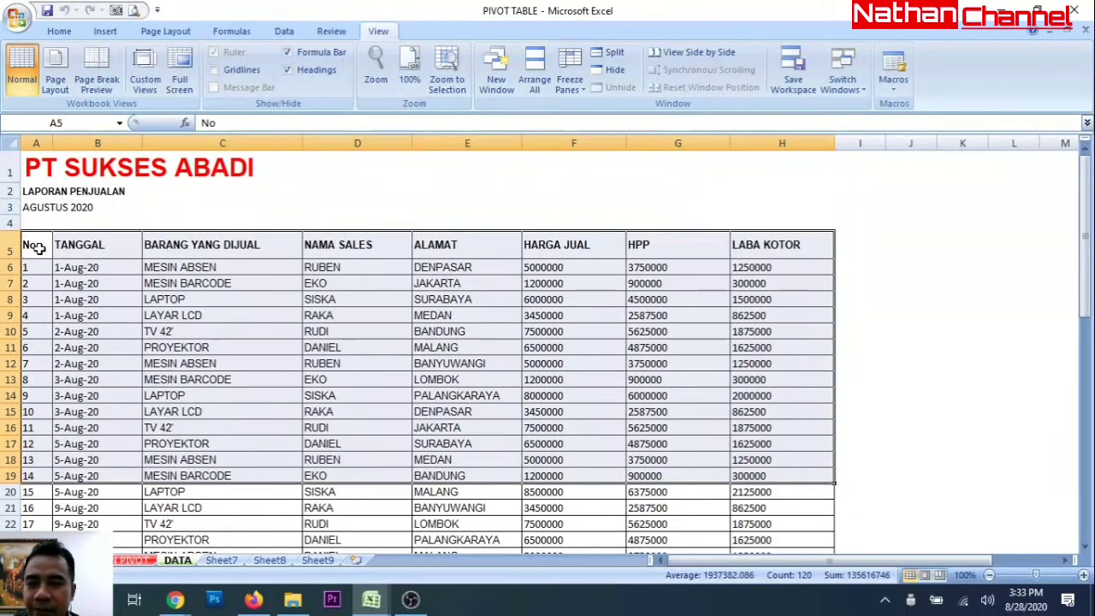
{"action": "mouse_move", "coordinate": [31, 245]}
{"action": "left_mouse_down"}
{"action": "mouse_move", "coordinate": [727, 250]}
{"action": "mouse_move", "coordinate": [786, 462]}
{"action": "mouse_move", "coordinate": [781, 579]}
{"action": "left_mouse_up"}
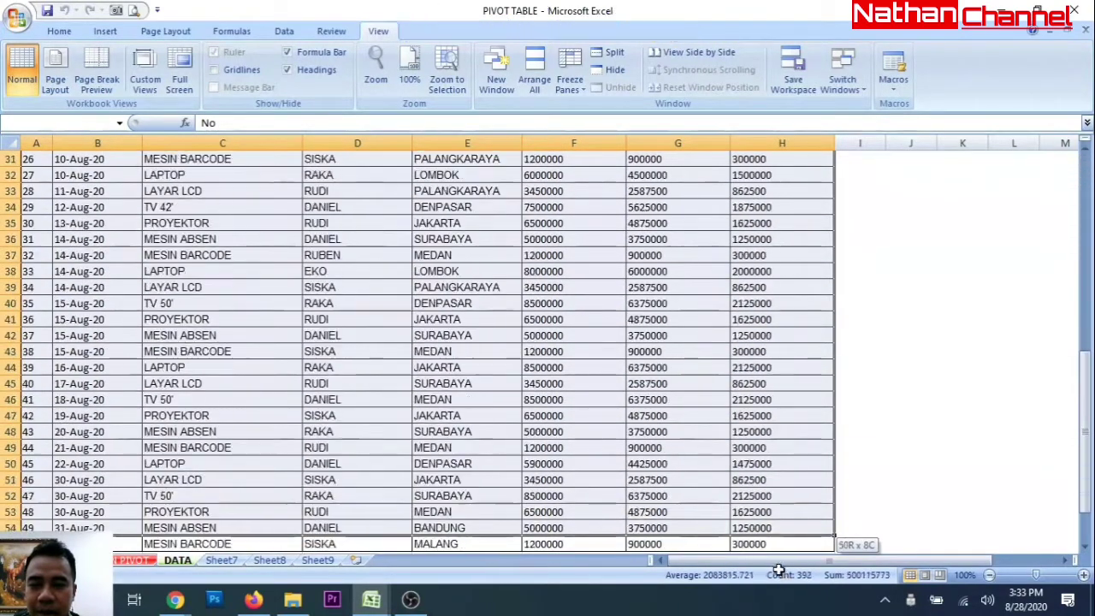
{"action": "mouse_move", "coordinate": [781, 578]}
{"action": "left_mouse_down"}
{"action": "mouse_move", "coordinate": [779, 513]}
{"action": "mouse_move", "coordinate": [777, 528]}
{"action": "left_mouse_up"}
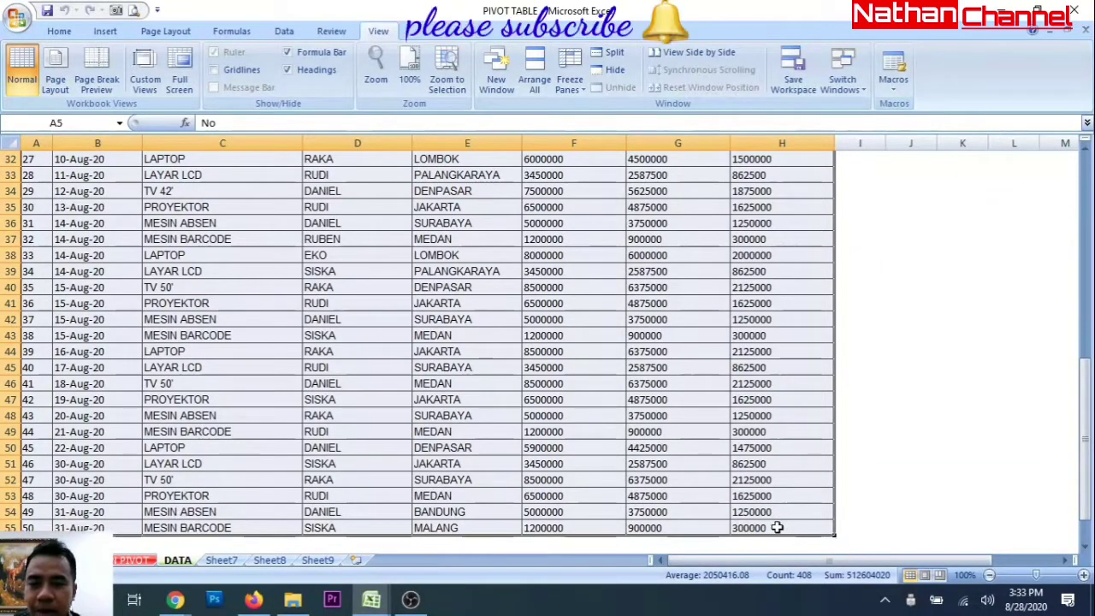
{"action": "scroll", "coordinate": [118, 259], "scroll_direction": "up", "scroll_amount": 8}
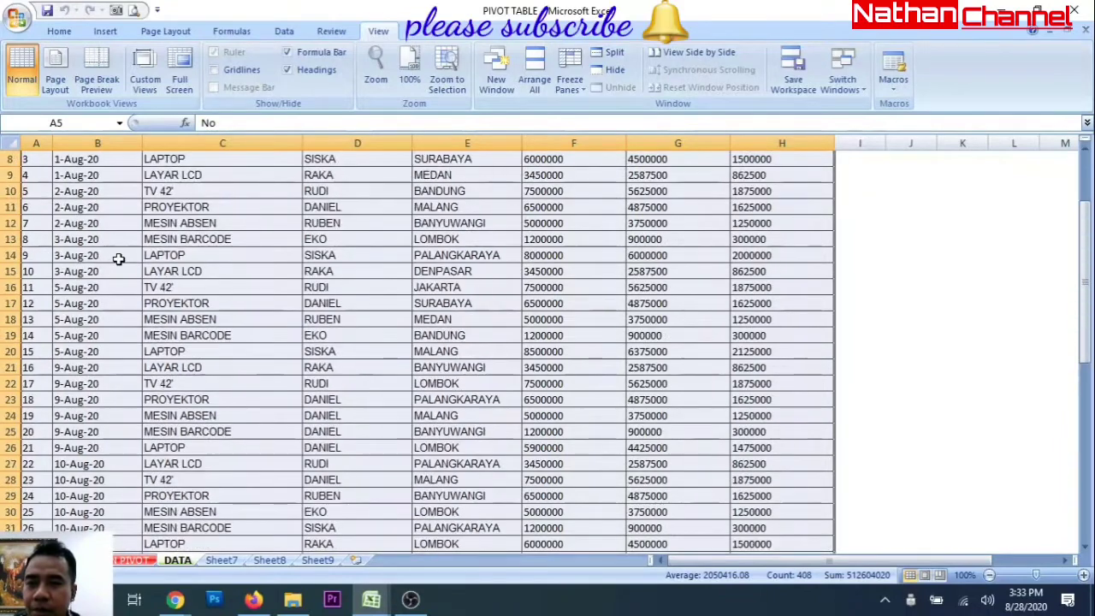
{"action": "scroll", "coordinate": [118, 259], "scroll_direction": "up", "scroll_amount": 3}
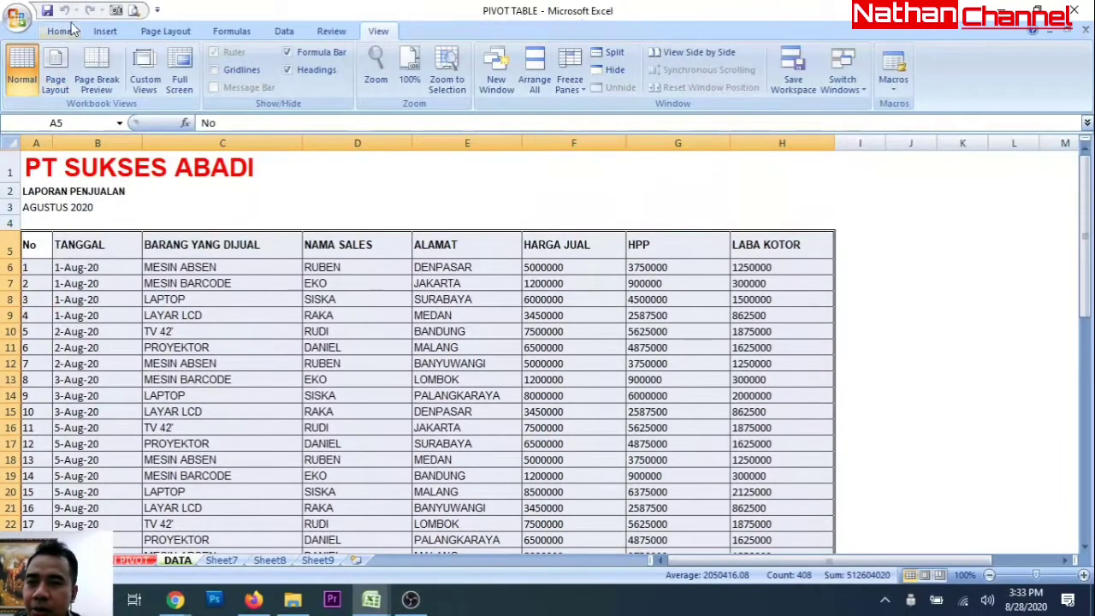
Insert a PivotTable from DATA!A5:H55 on the existing worksheet at Sheet7!$B$3
{"action": "left_click", "coordinate": [104, 32]}
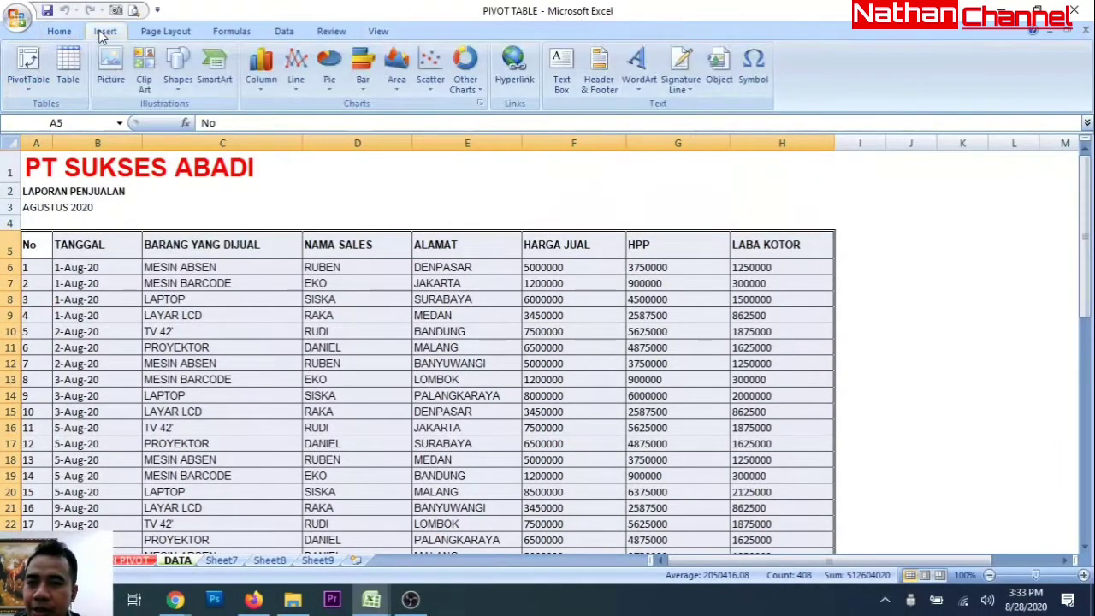
{"action": "left_click", "coordinate": [30, 93]}
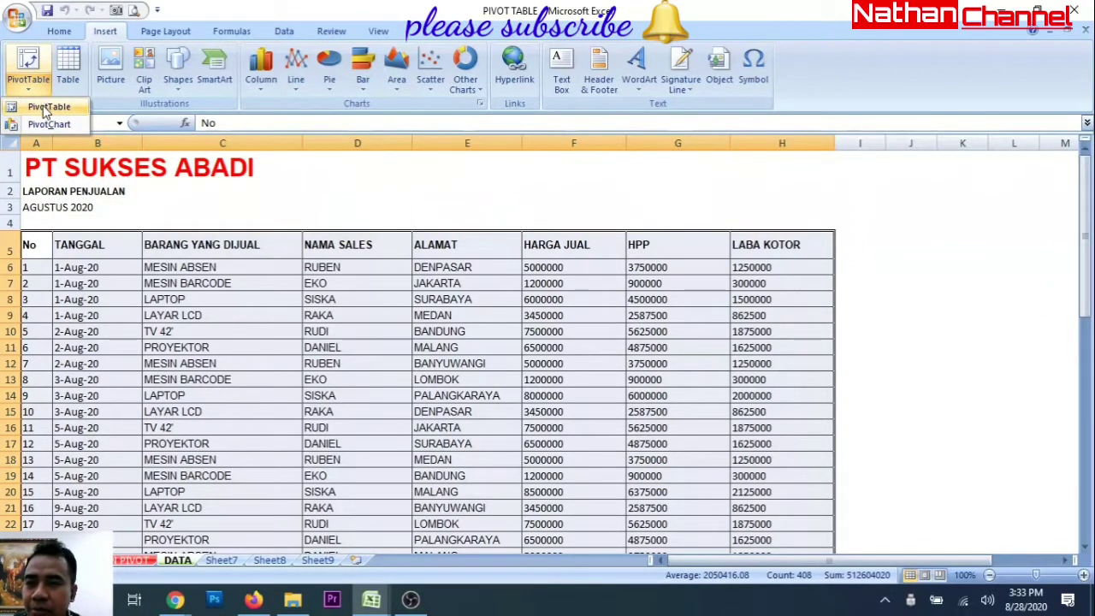
{"action": "left_click", "coordinate": [47, 108]}
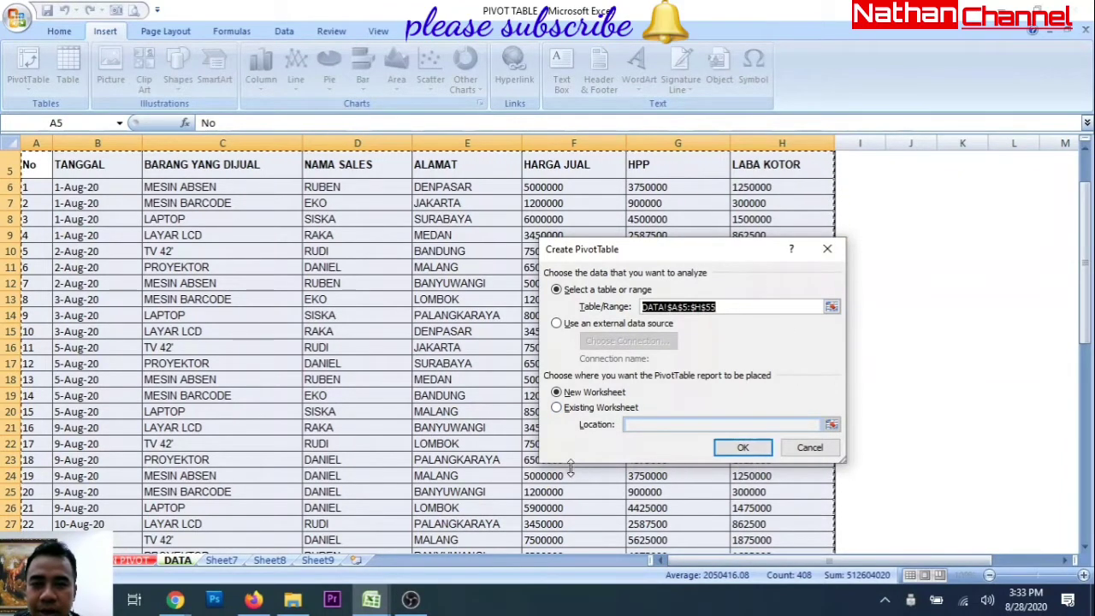
{"action": "left_click", "coordinate": [558, 408]}
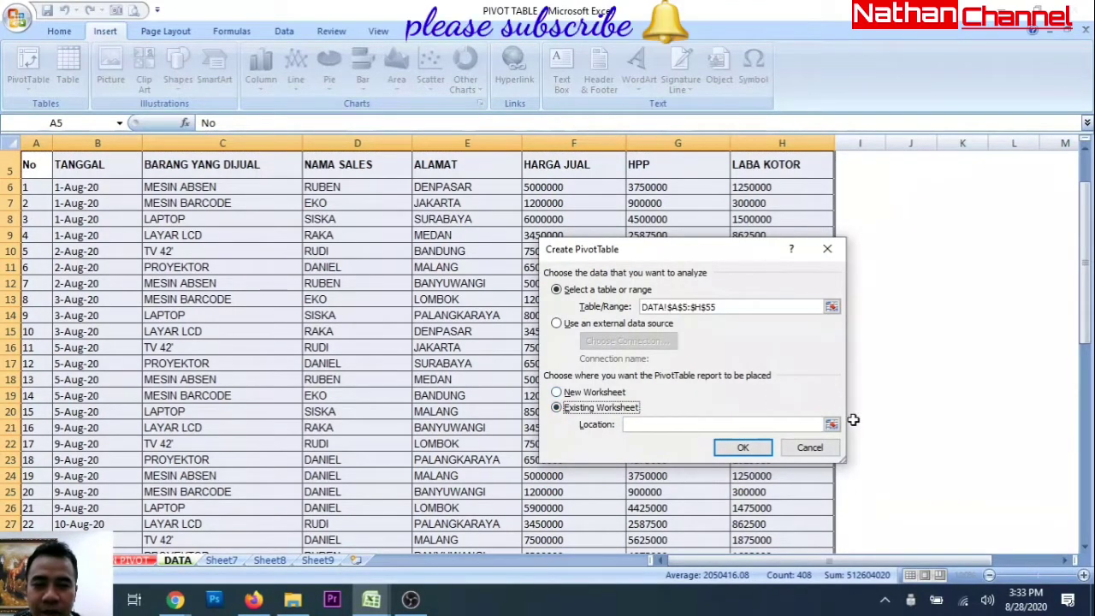
{"action": "left_click", "coordinate": [832, 426]}
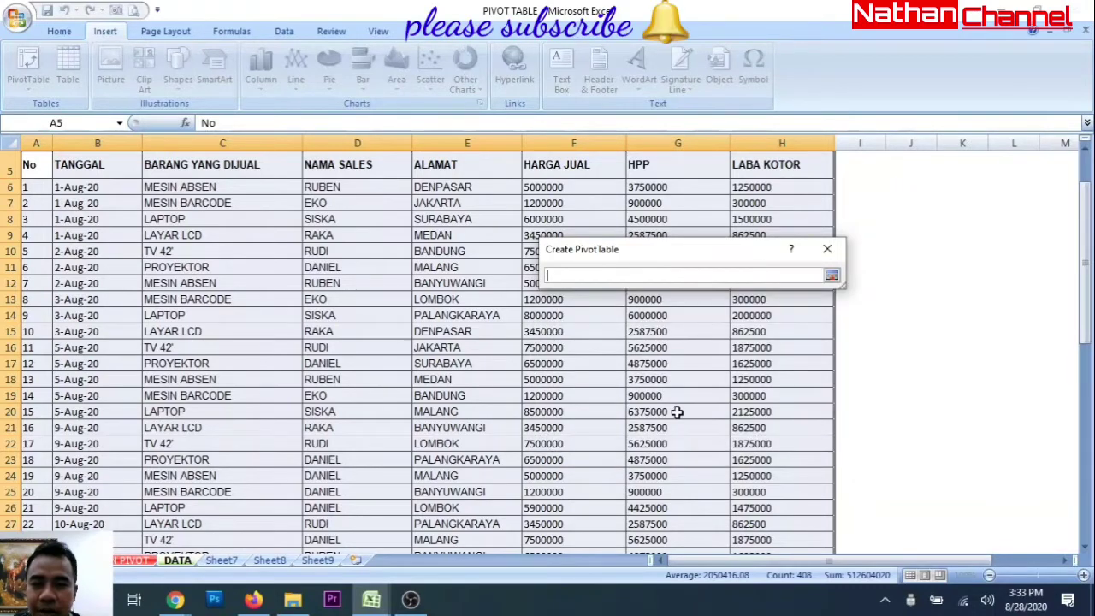
{"action": "left_click", "coordinate": [221, 560]}
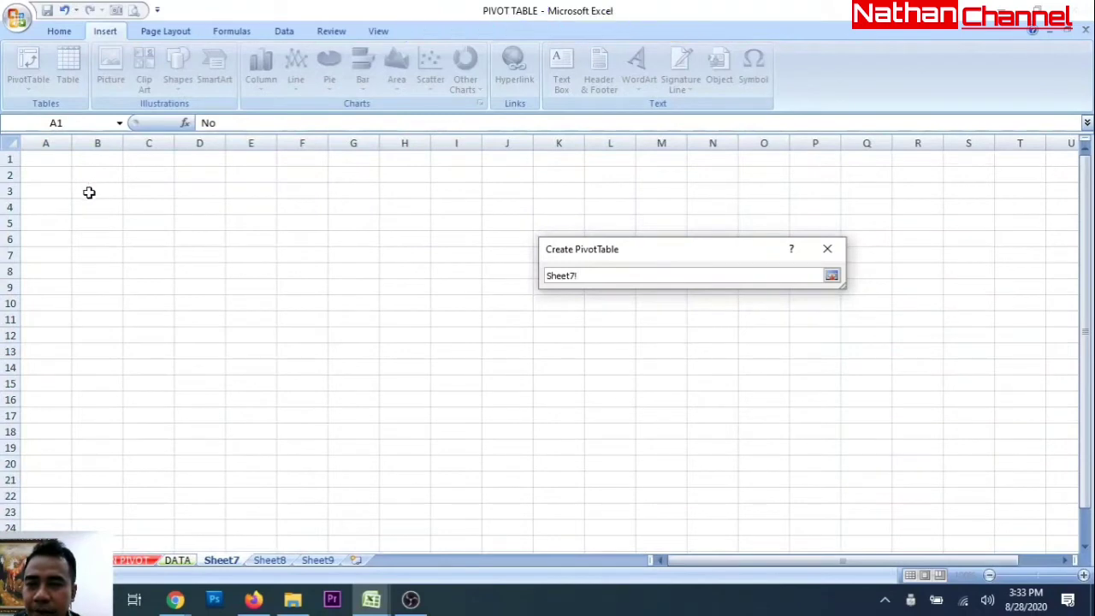
{"action": "left_click", "coordinate": [89, 192]}
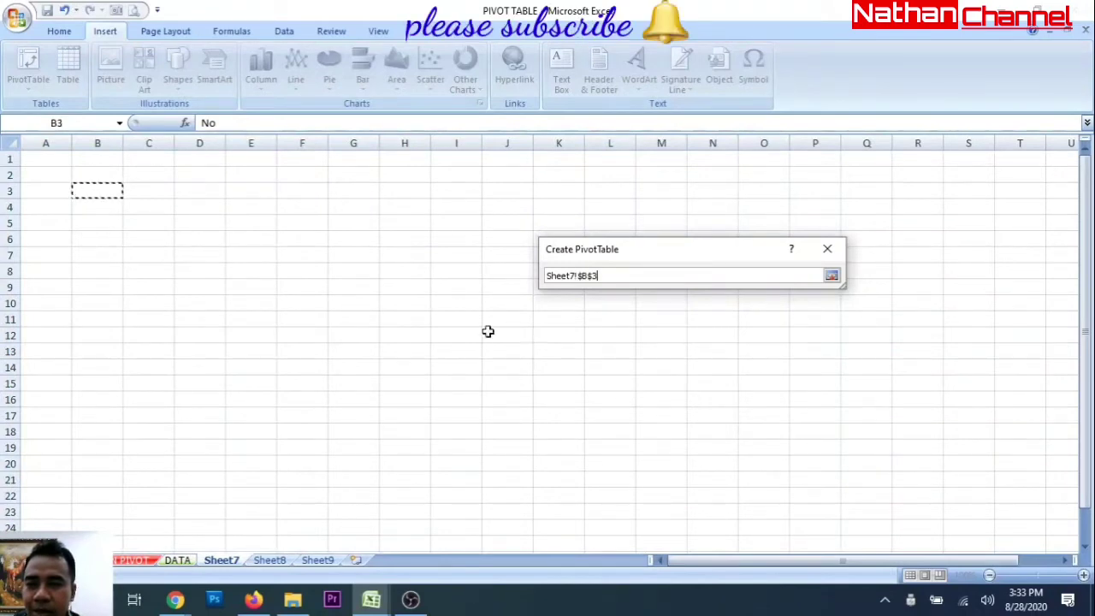
{"action": "left_click", "coordinate": [833, 279]}
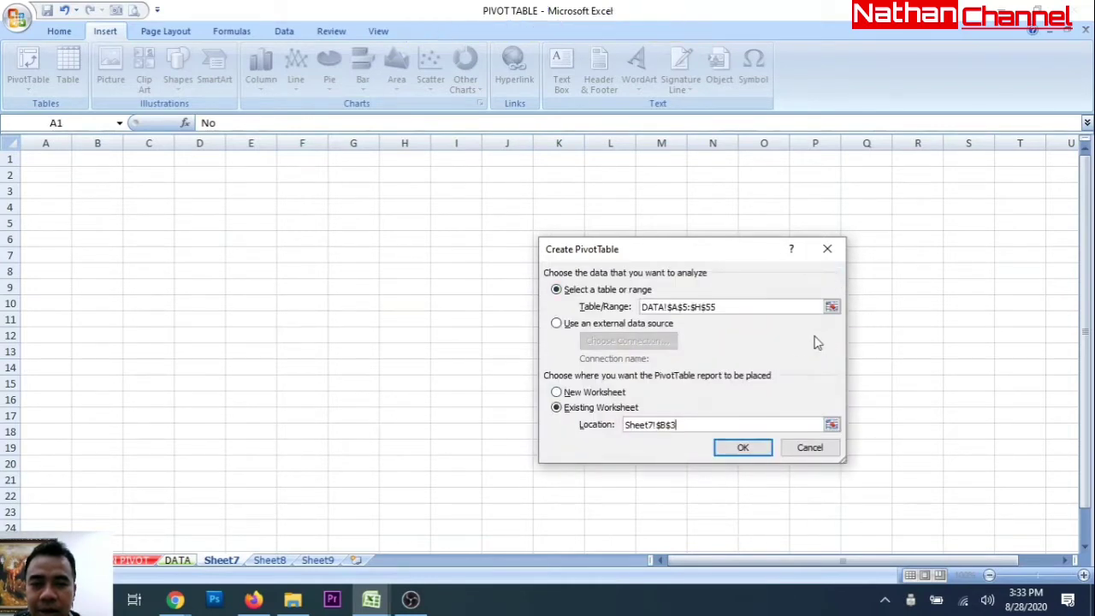
{"action": "left_click", "coordinate": [736, 450]}
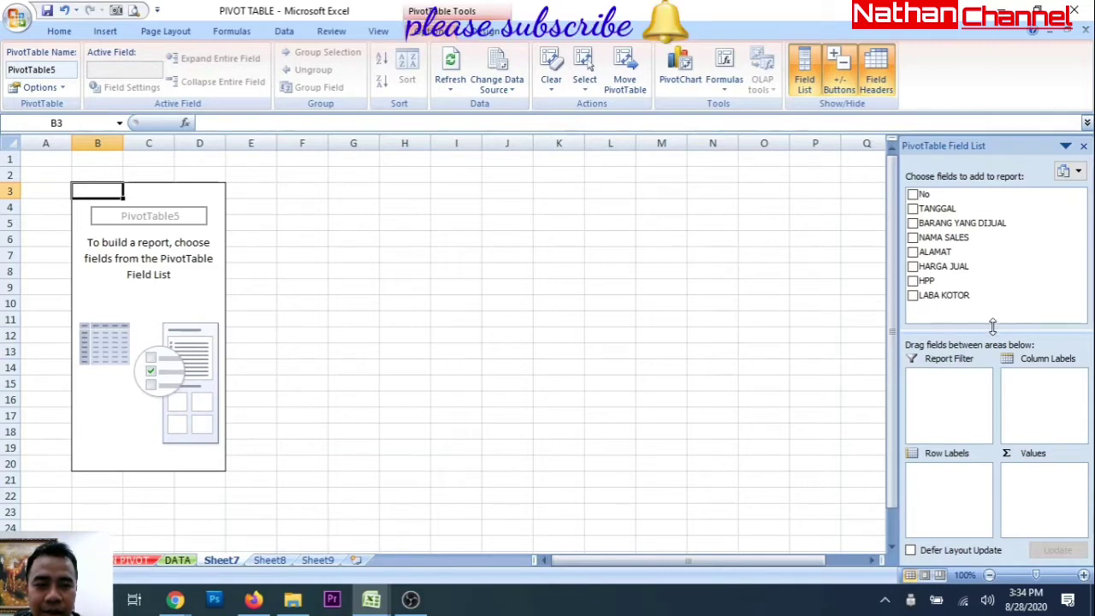
Add TANGGAL, BARANG YANG DIJUAL and NAMA SALES rows with HARGA JUAL, HPP, LABA KOTOR sums, dropping No
{"action": "left_click_drag", "start_coordinate": [992, 326], "coordinate": [992, 320]}
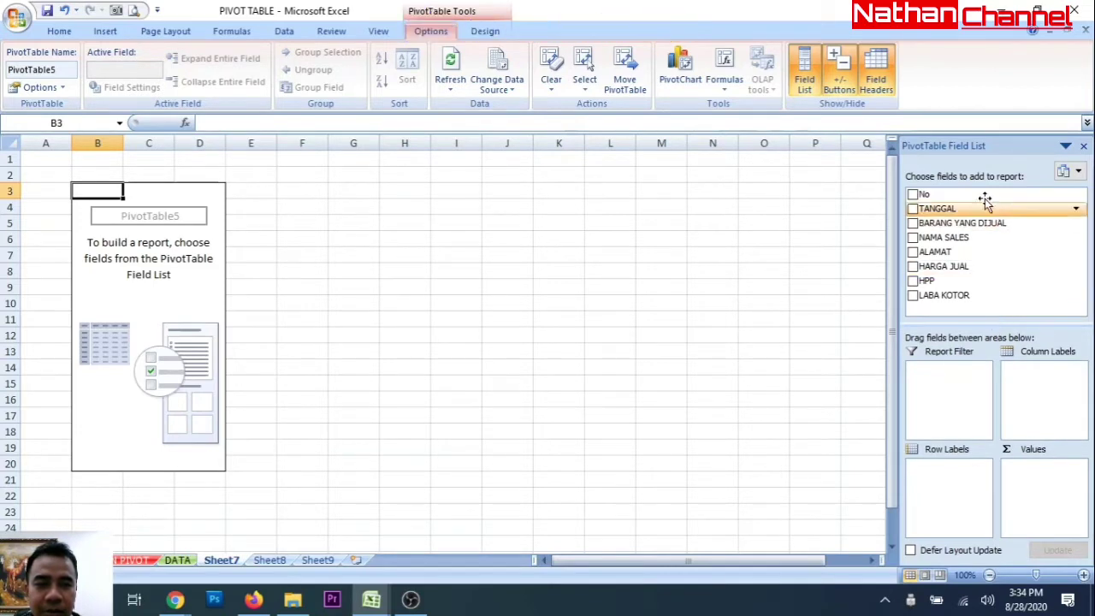
{"action": "left_click", "coordinate": [913, 196]}
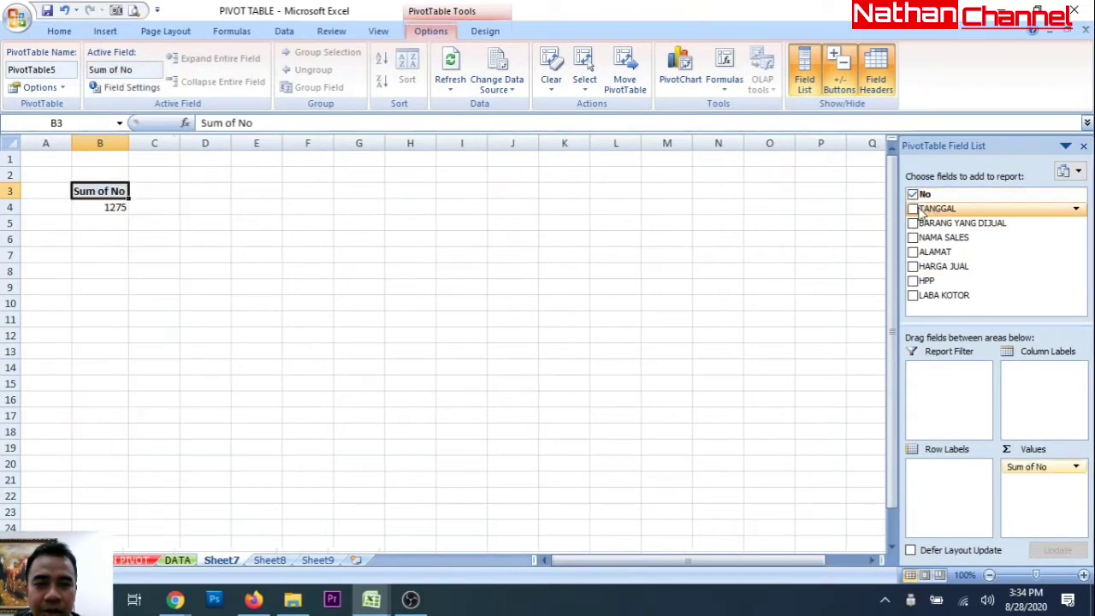
{"action": "left_click", "coordinate": [913, 209]}
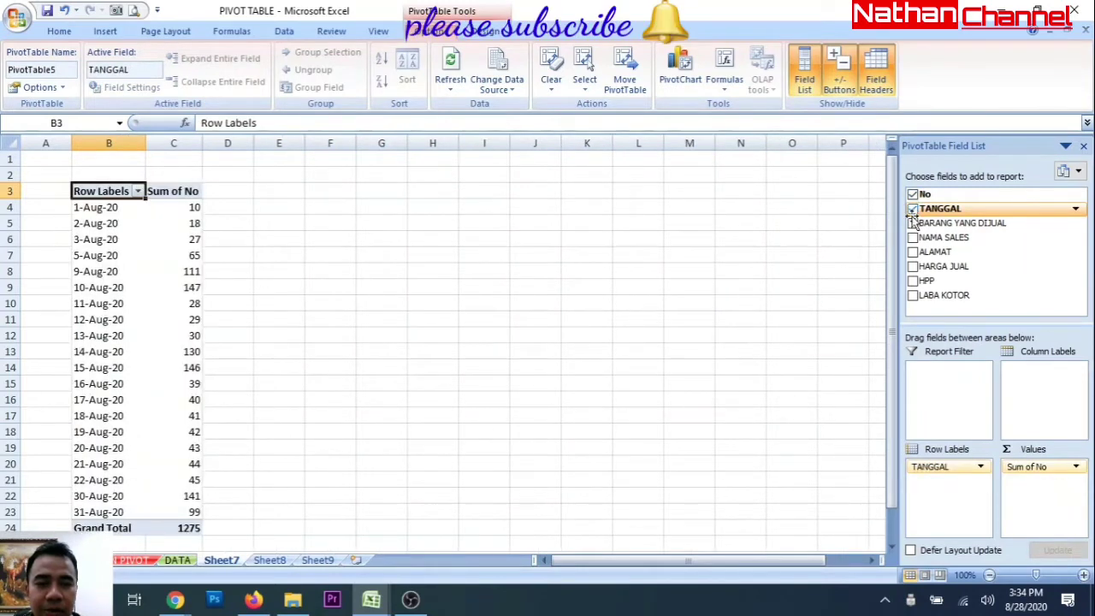
{"action": "left_click", "coordinate": [913, 224]}
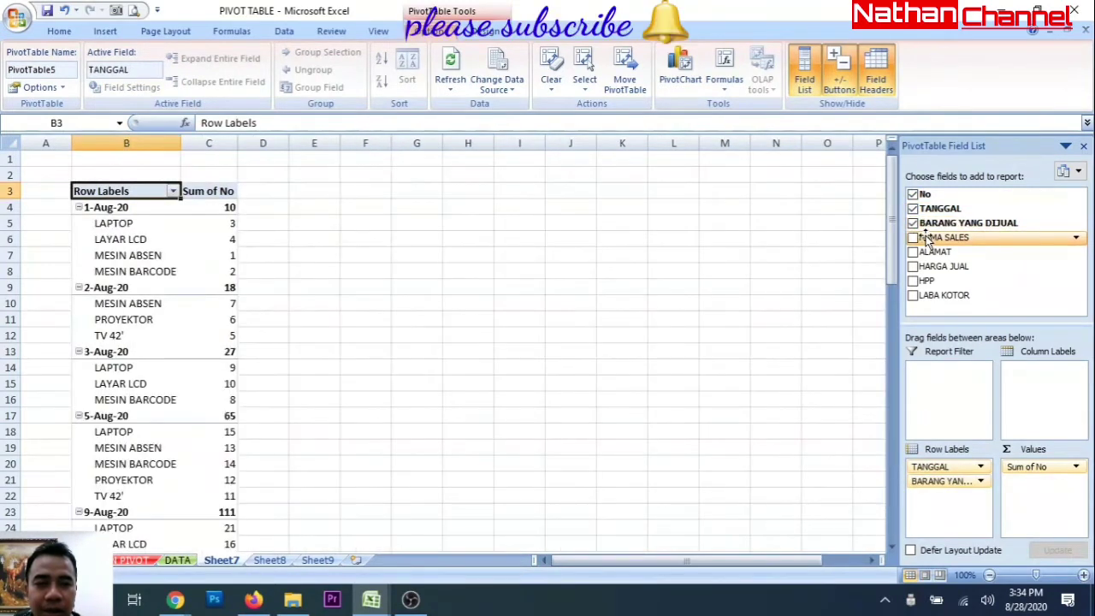
{"action": "left_click", "coordinate": [913, 238]}
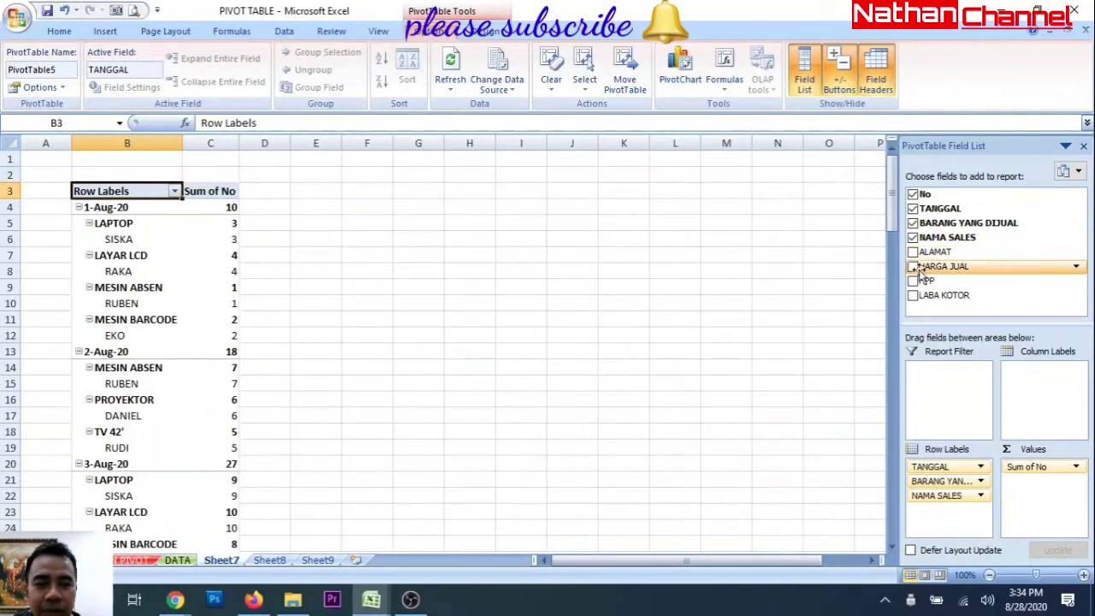
{"action": "left_click", "coordinate": [913, 267]}
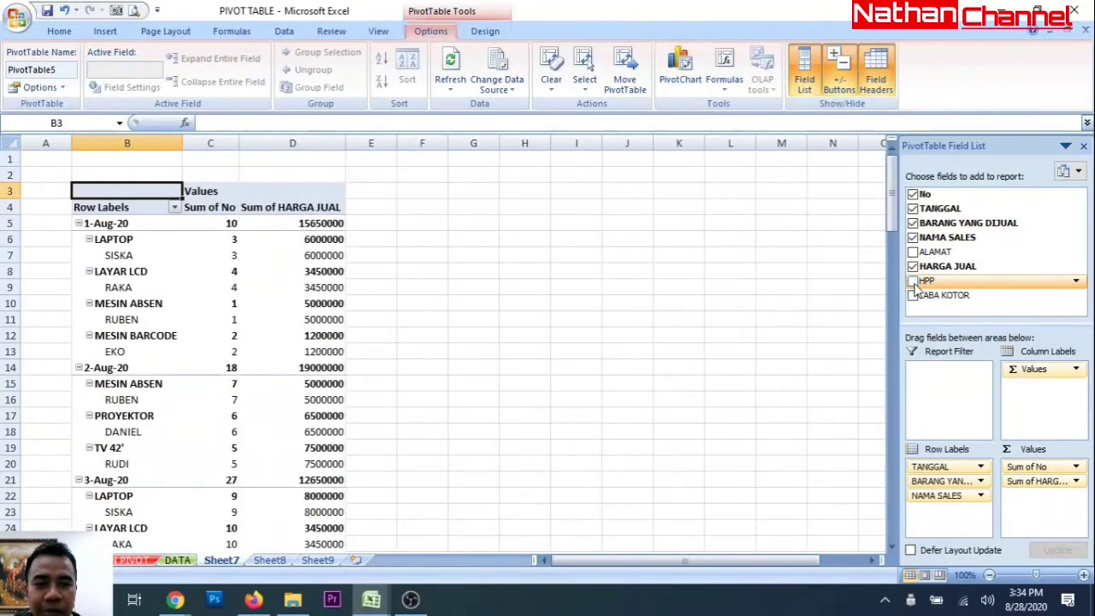
{"action": "left_click", "coordinate": [913, 281]}
{"action": "left_click", "coordinate": [913, 295]}
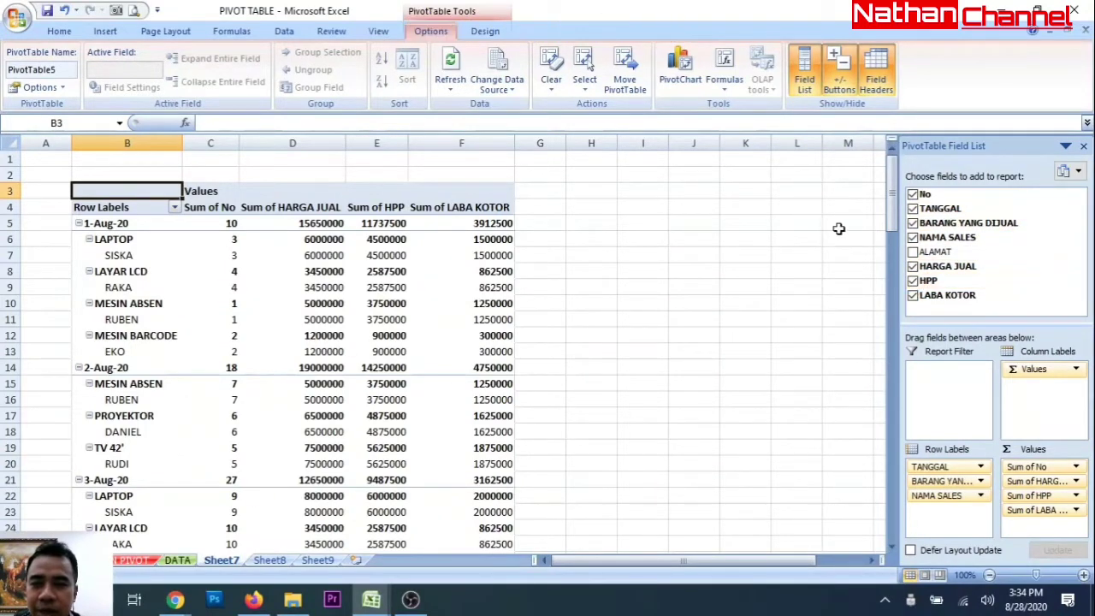
{"action": "left_click", "coordinate": [913, 194]}
Remove TANGGAL from the rows and check the LABA KOTOR grand total of 63800000
{"action": "left_click", "coordinate": [912, 208]}
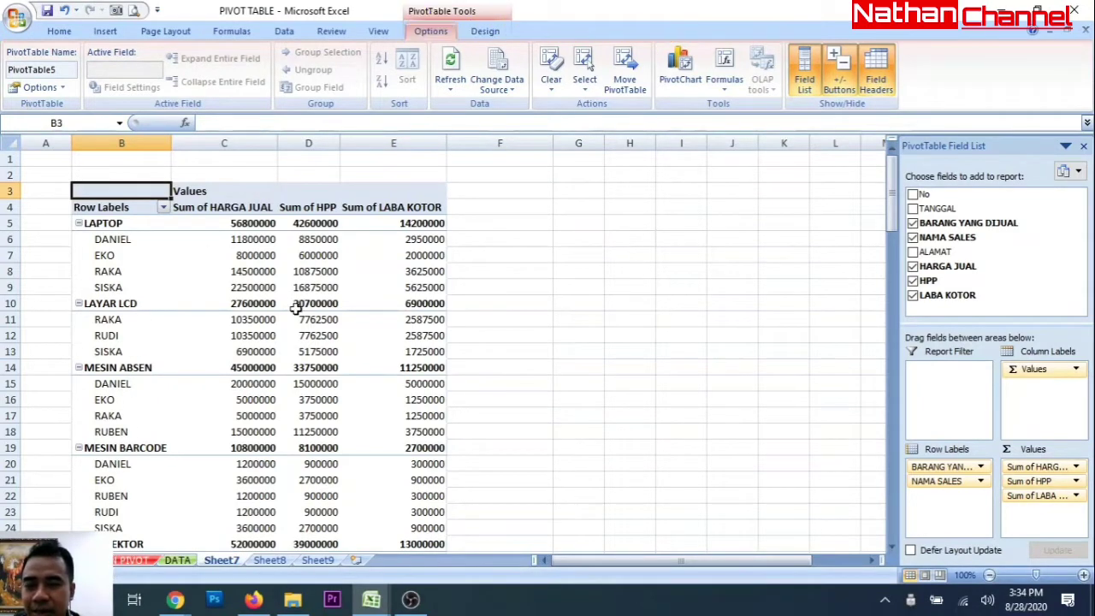
{"action": "scroll", "coordinate": [295, 312], "scroll_direction": "down", "scroll_amount": 1}
{"action": "scroll", "coordinate": [295, 313], "scroll_direction": "down", "scroll_amount": 5}
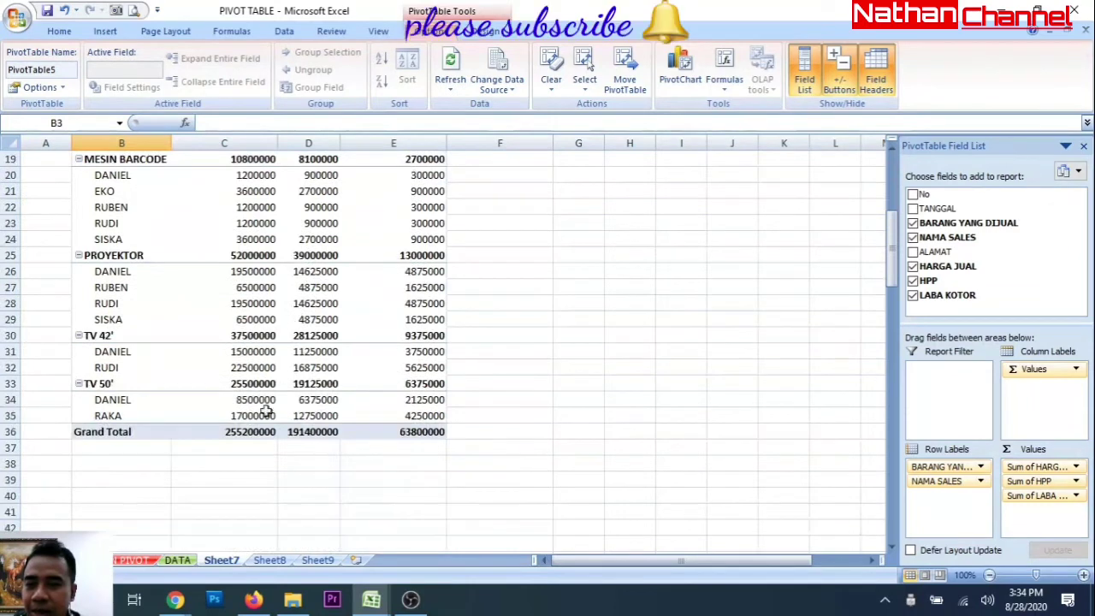
{"action": "left_click", "coordinate": [415, 433]}
{"action": "scroll", "coordinate": [202, 369], "scroll_direction": "up", "scroll_amount": 6}
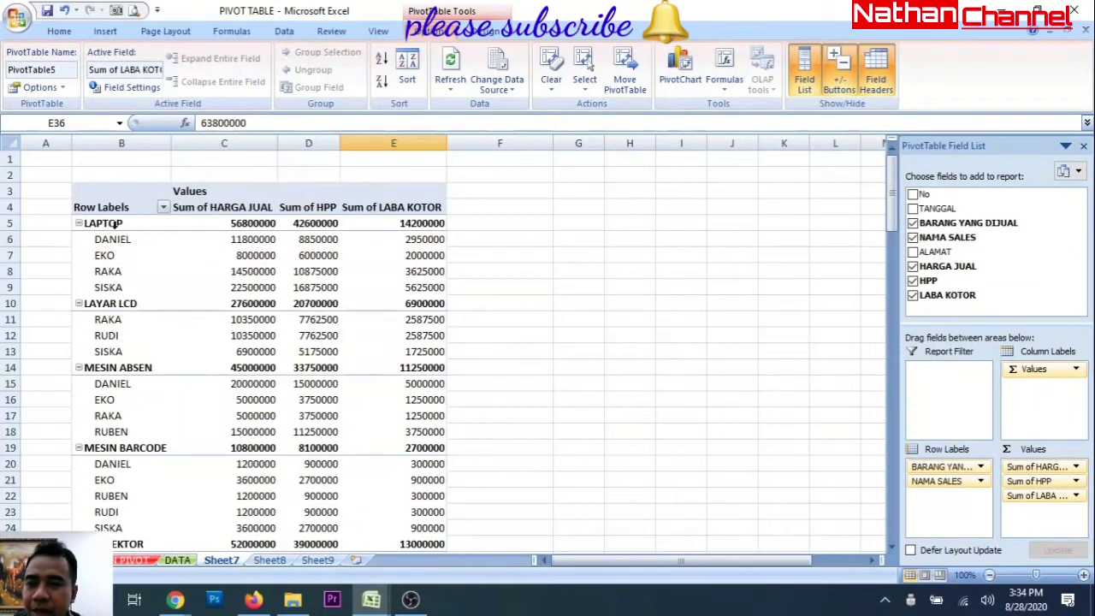
Filter the product rows to show only PROYEKTOR
{"action": "left_click", "coordinate": [162, 209]}
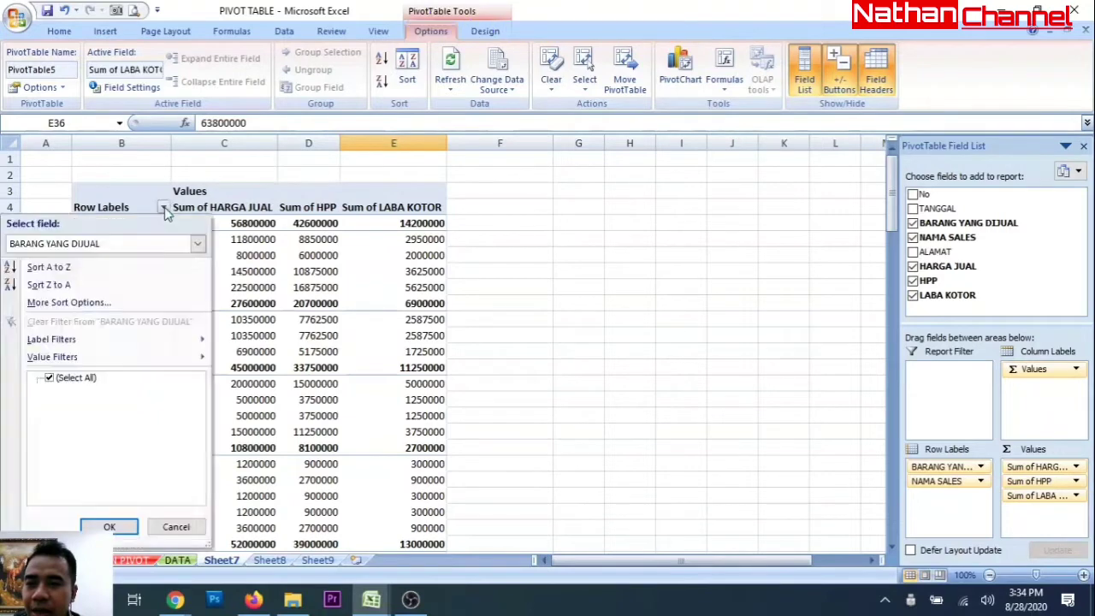
{"action": "left_click", "coordinate": [84, 381]}
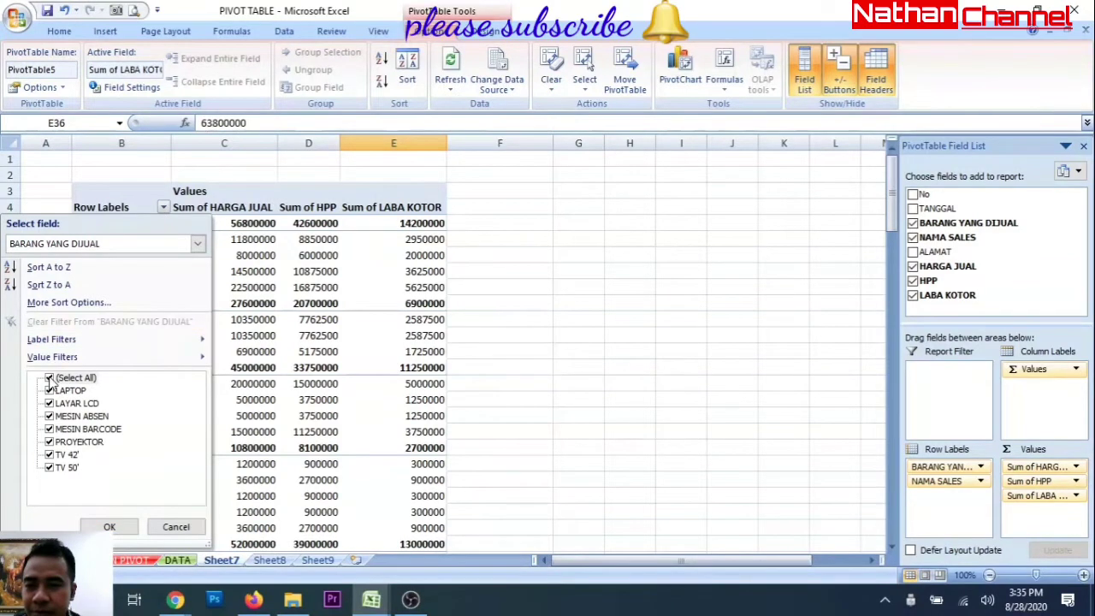
{"action": "left_click", "coordinate": [49, 379]}
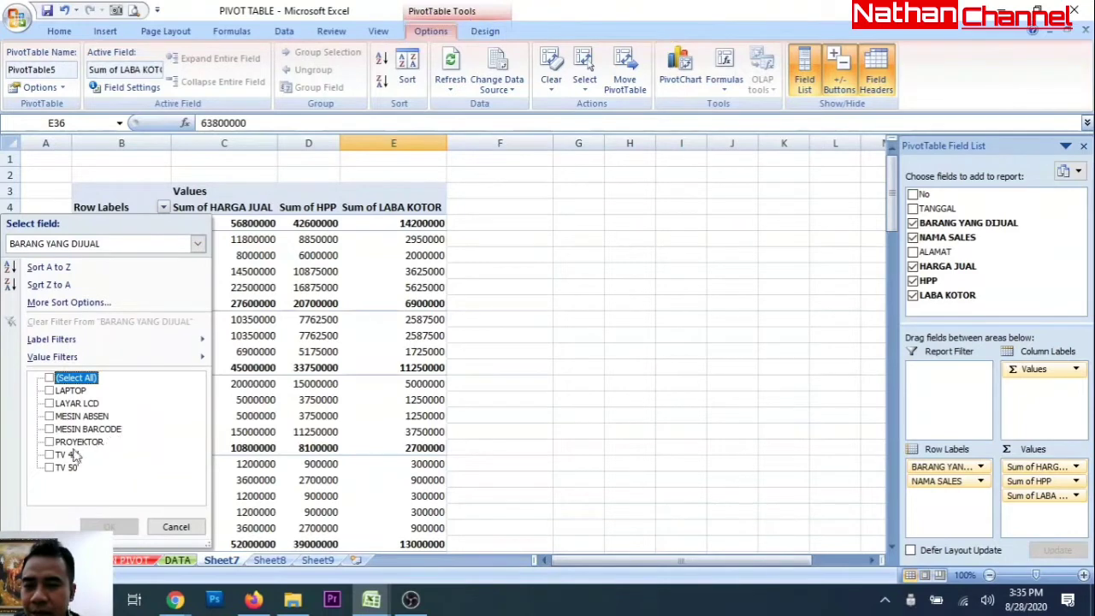
{"action": "left_click", "coordinate": [49, 442]}
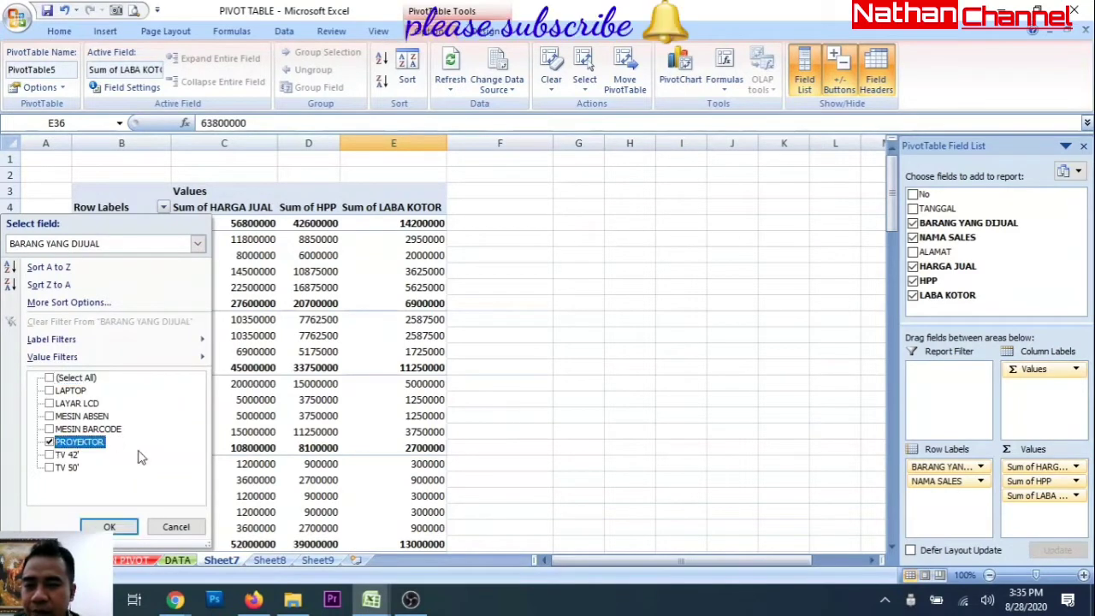
{"action": "left_click", "coordinate": [116, 527]}
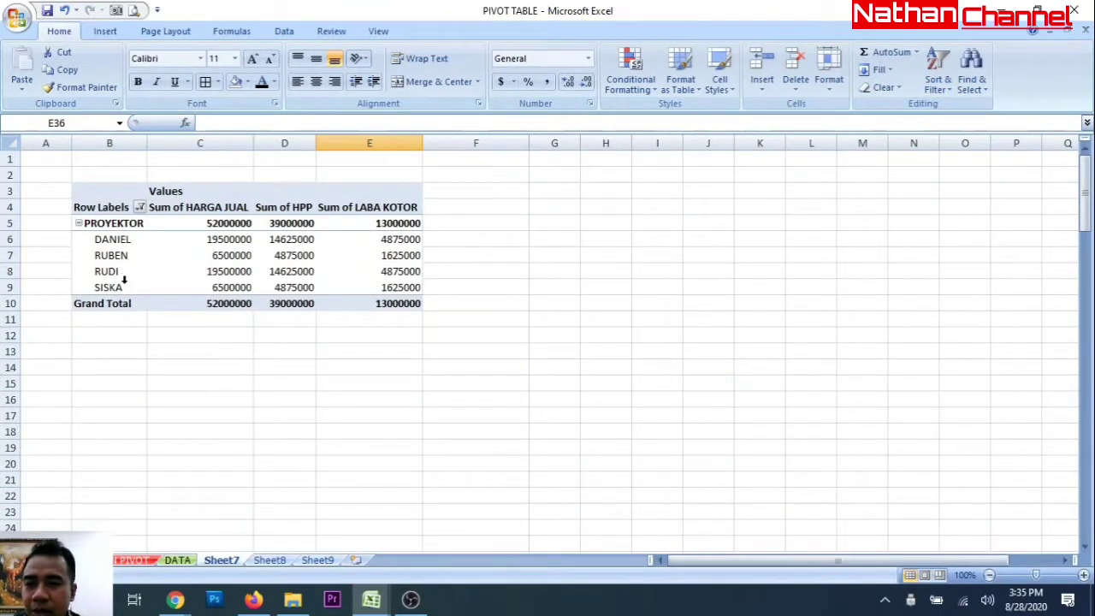
Clear the product filter so all items show again via Select All
{"action": "mouse_move", "coordinate": [165, 282]}
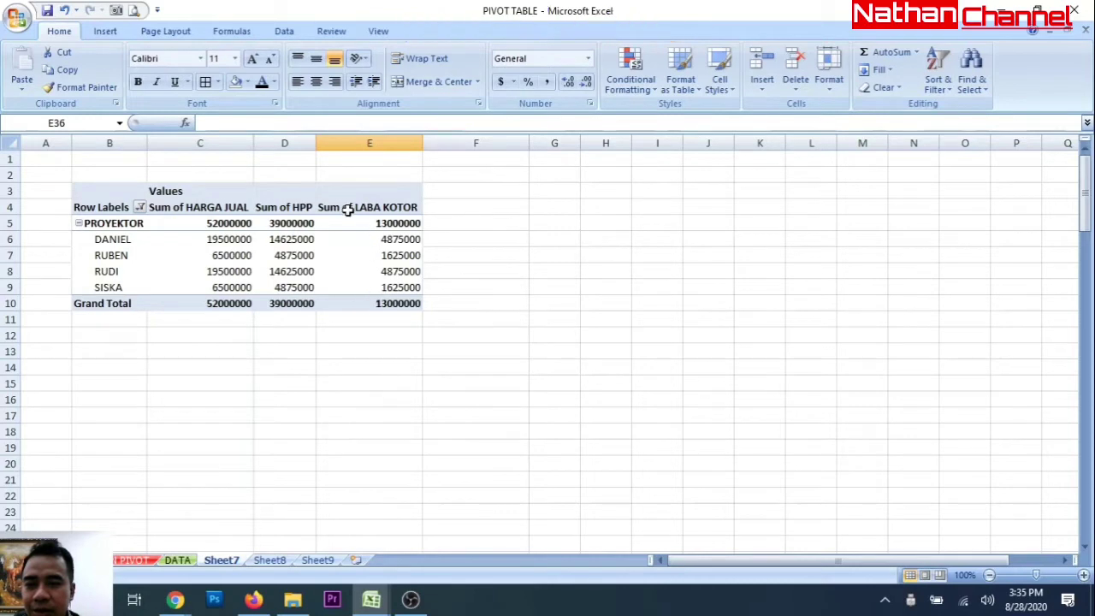
{"action": "left_click", "coordinate": [139, 208]}
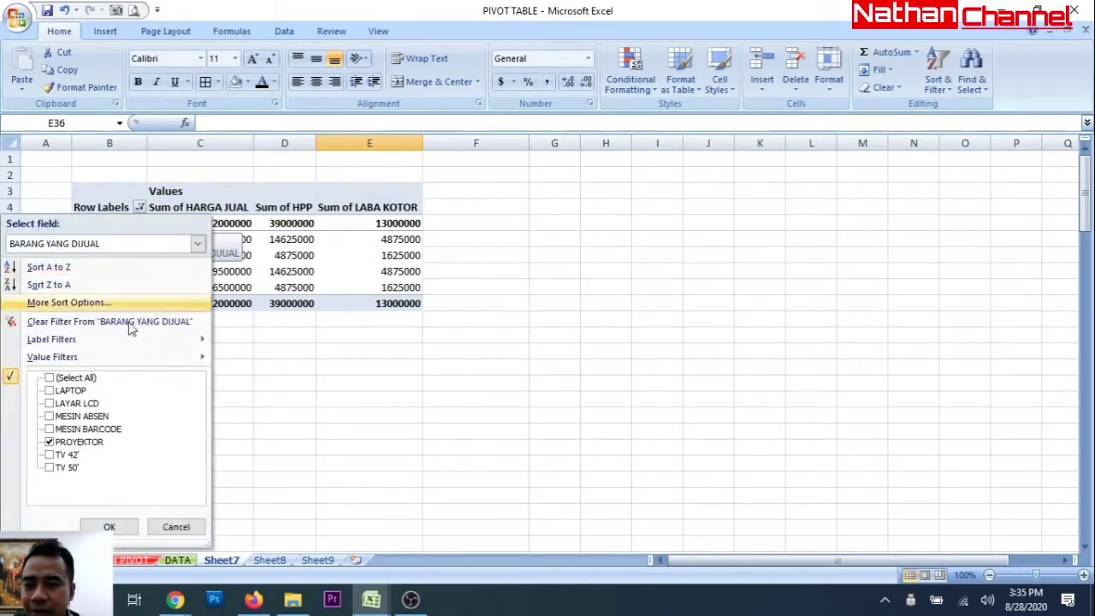
{"action": "left_click", "coordinate": [49, 378]}
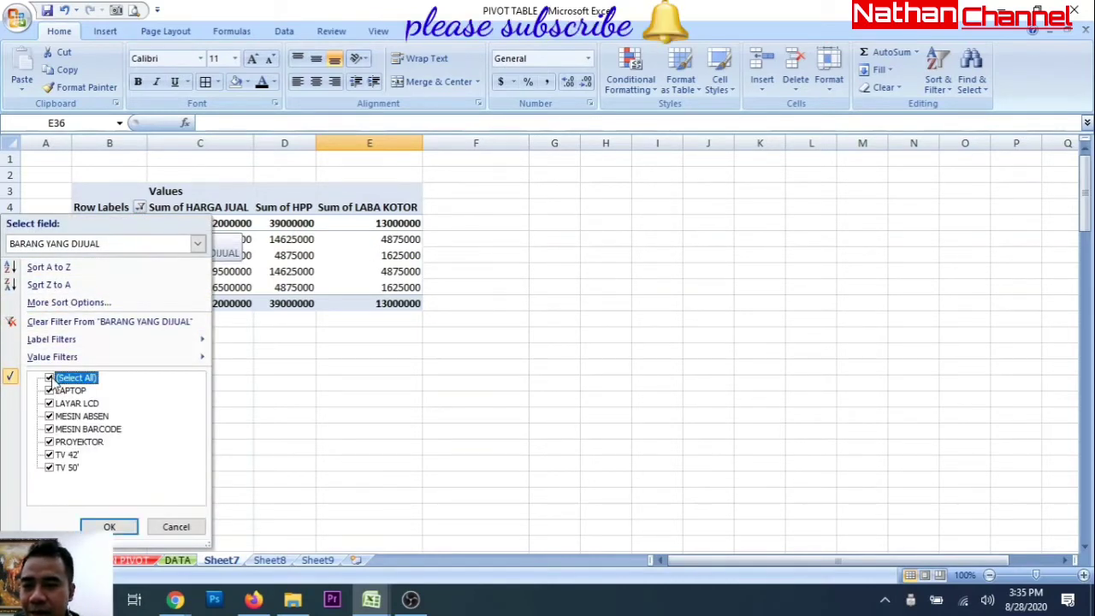
{"action": "left_click", "coordinate": [110, 526]}
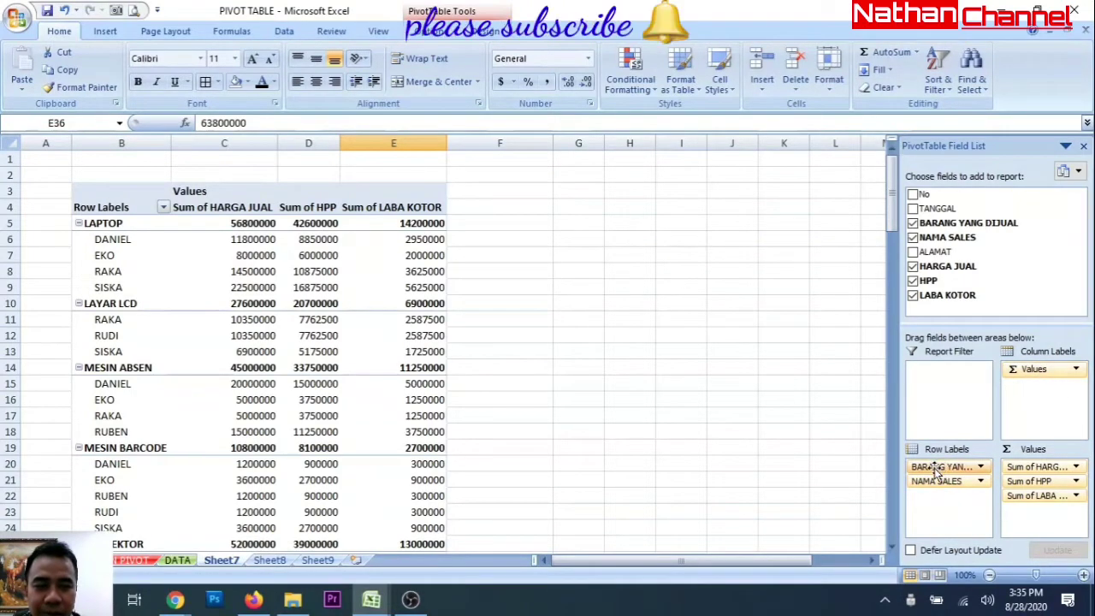
Move BARANG YANG DIJUAL to columns to inspect DANIEL's sales, then back into rows under NAMA SALES
{"action": "left_click_drag", "start_coordinate": [946, 466], "coordinate": [1033, 394]}
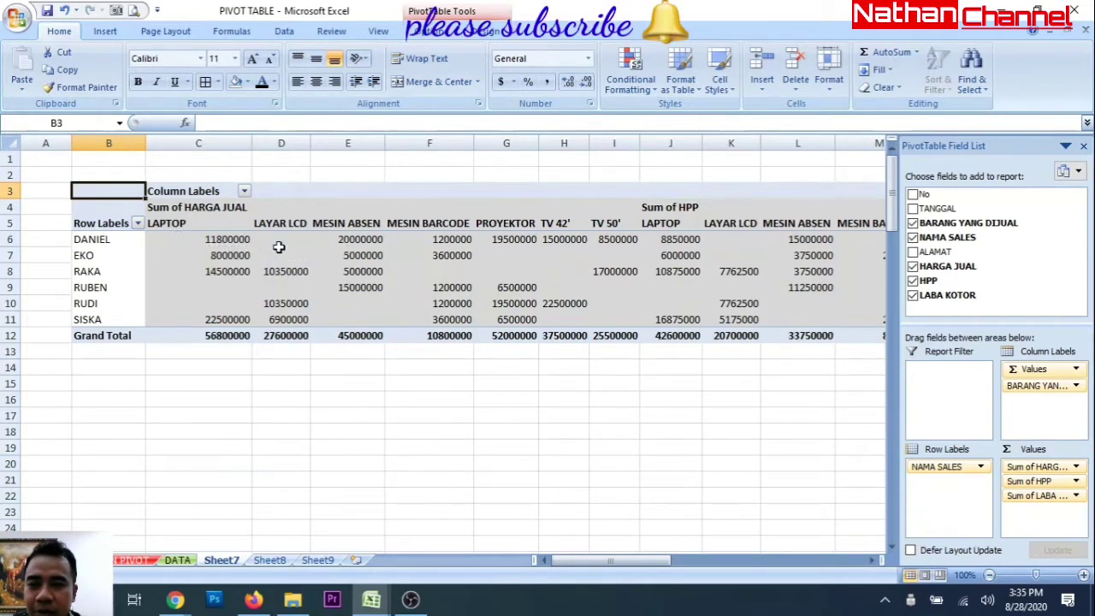
{"action": "left_click", "coordinate": [342, 241]}
{"action": "left_click", "coordinate": [438, 241]}
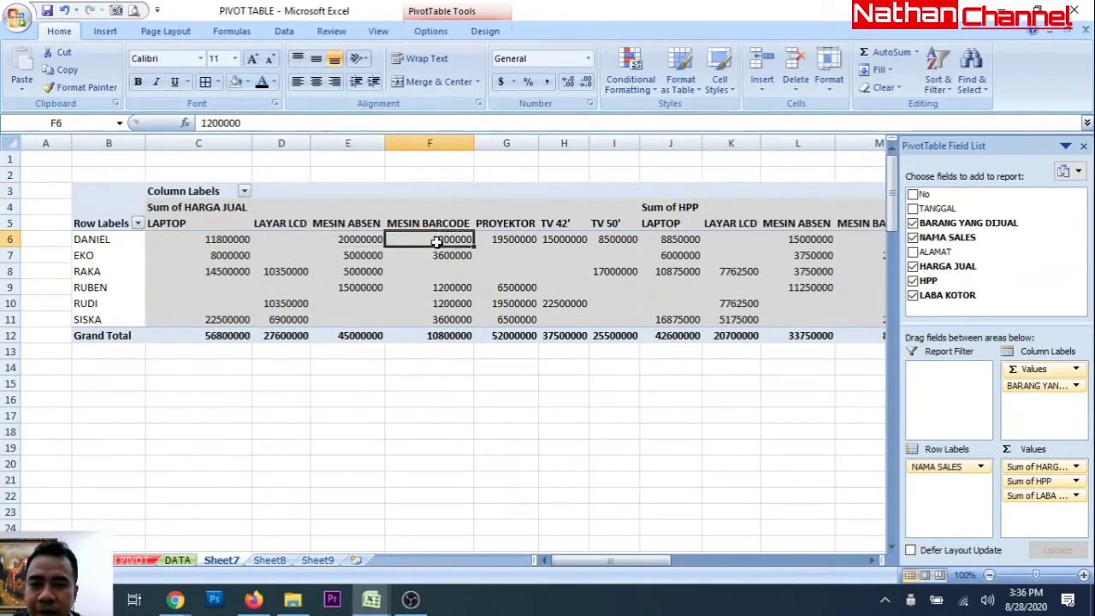
{"action": "left_click", "coordinate": [511, 243]}
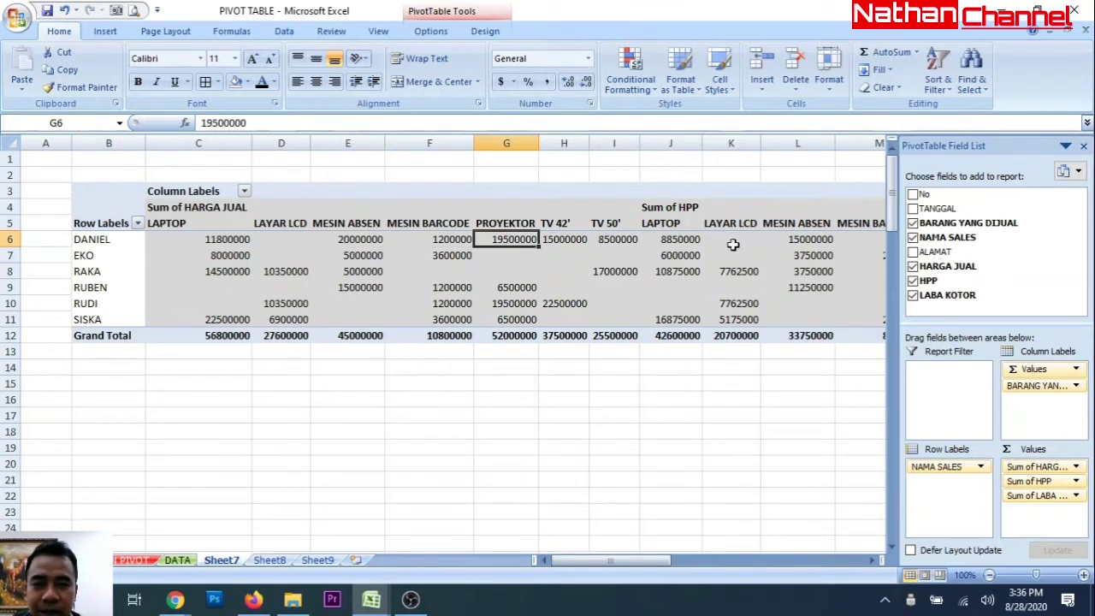
{"action": "left_click_drag", "start_coordinate": [570, 561], "coordinate": [789, 573]}
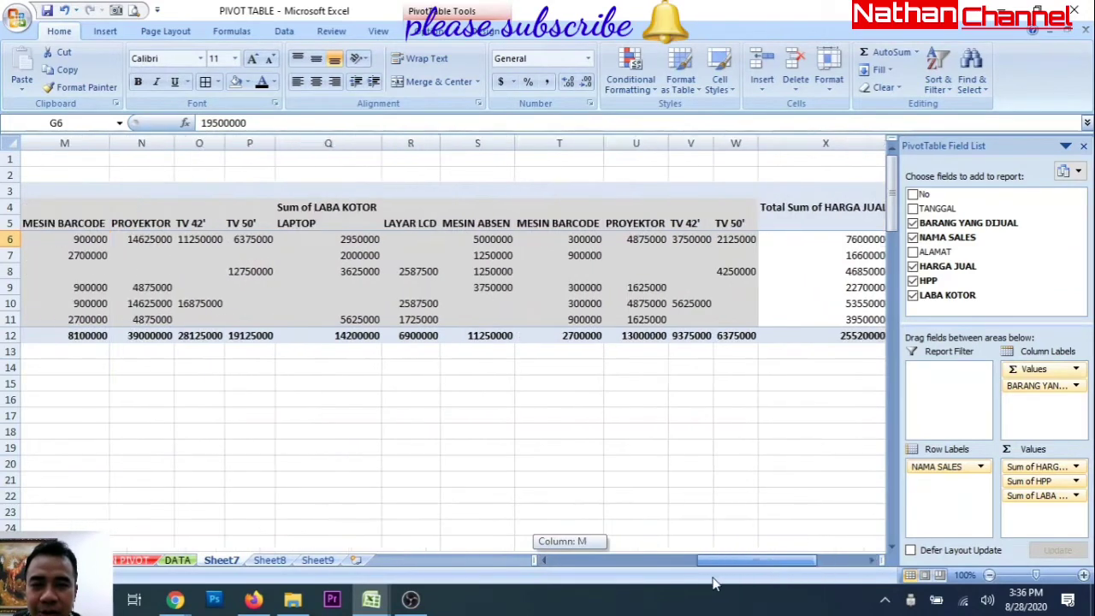
{"action": "left_click_drag", "start_coordinate": [789, 573], "coordinate": [534, 586]}
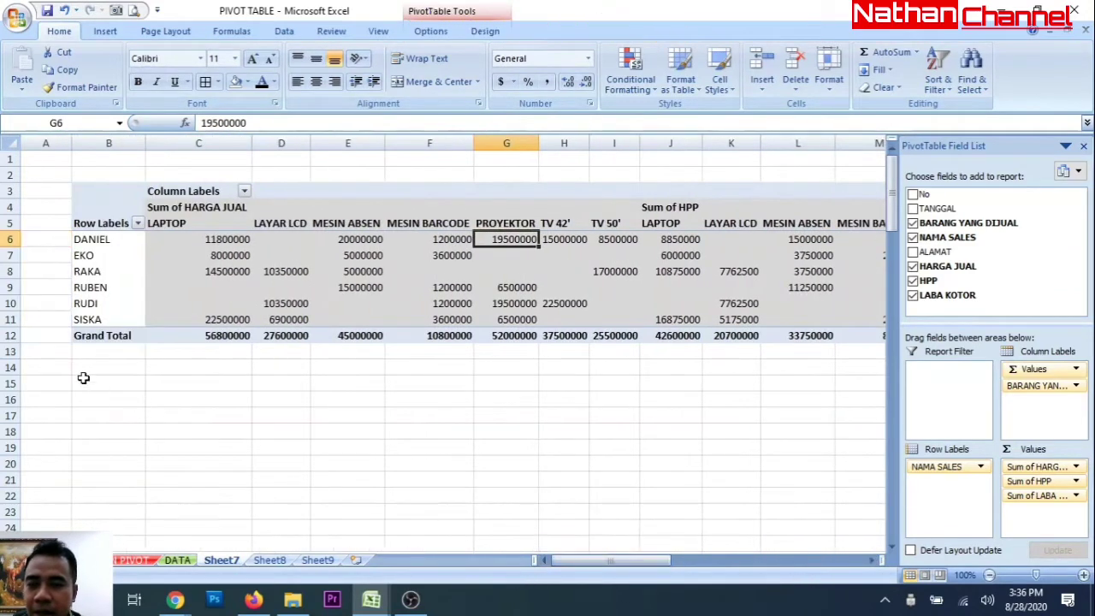
{"action": "left_click", "coordinate": [79, 332]}
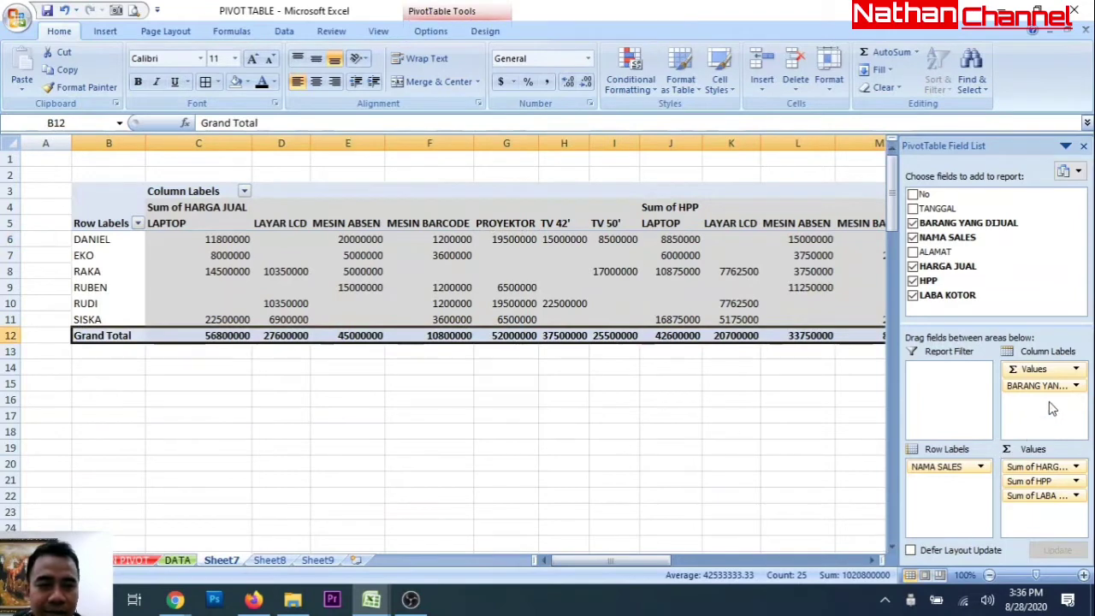
{"action": "left_click_drag", "start_coordinate": [1041, 386], "coordinate": [960, 485]}
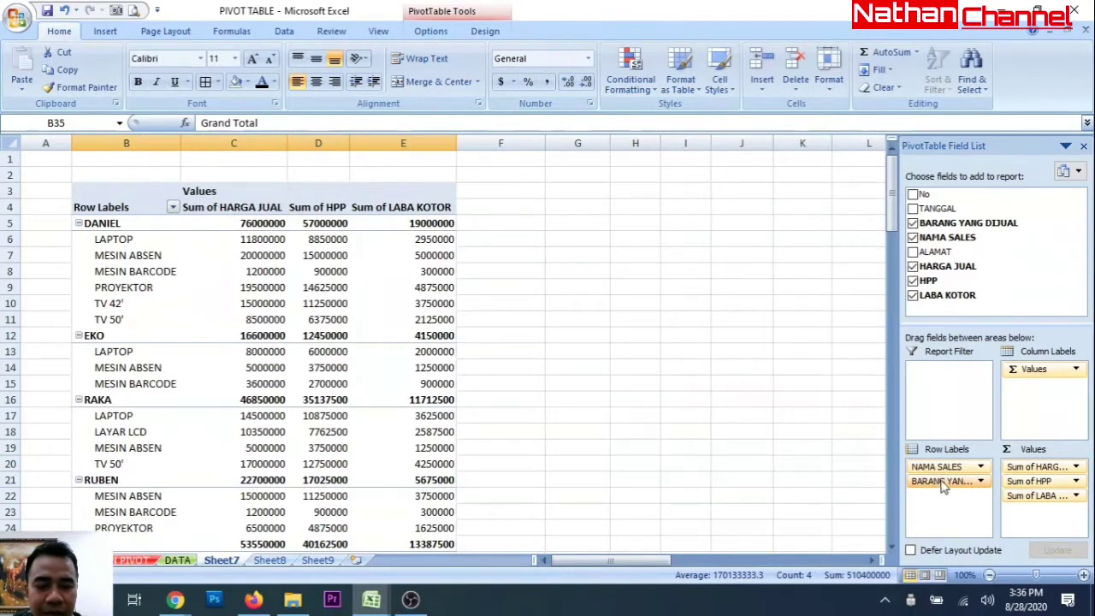
{"action": "left_click_drag", "start_coordinate": [944, 485], "coordinate": [944, 463]}
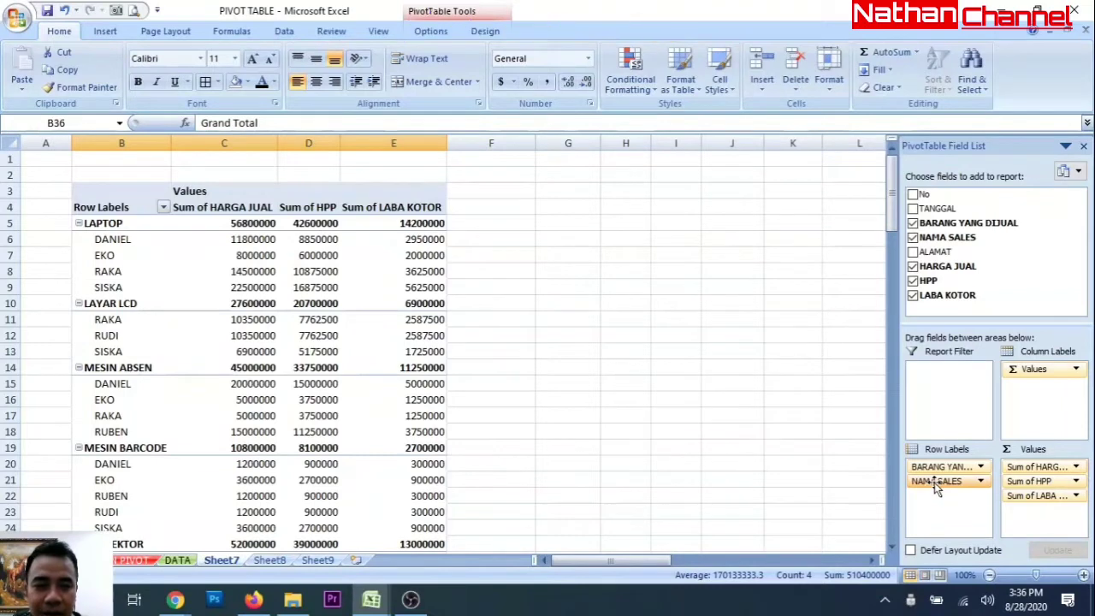
{"action": "left_click_drag", "start_coordinate": [937, 483], "coordinate": [945, 464]}
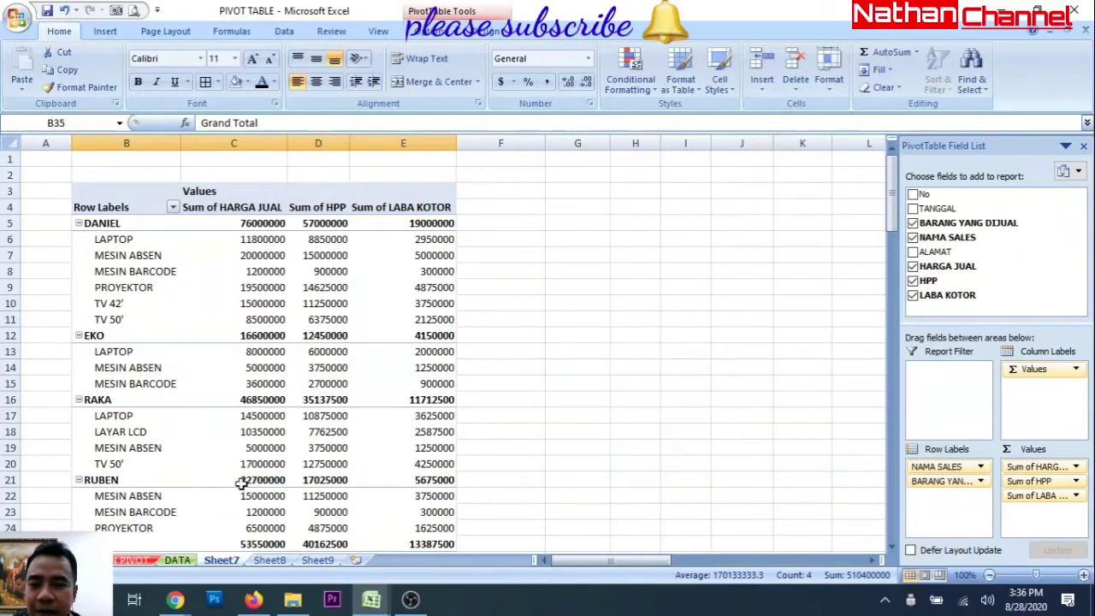
Return to the DATA sheet and look over the sales data
{"action": "left_click", "coordinate": [178, 560]}
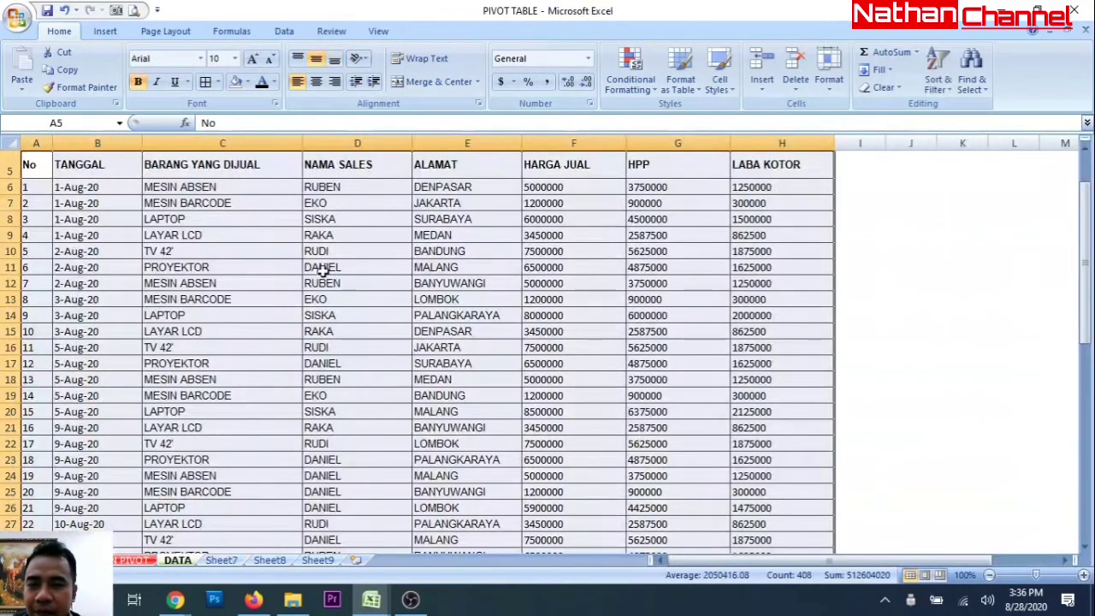
{"action": "scroll", "coordinate": [703, 331], "scroll_direction": "down", "scroll_amount": 4}
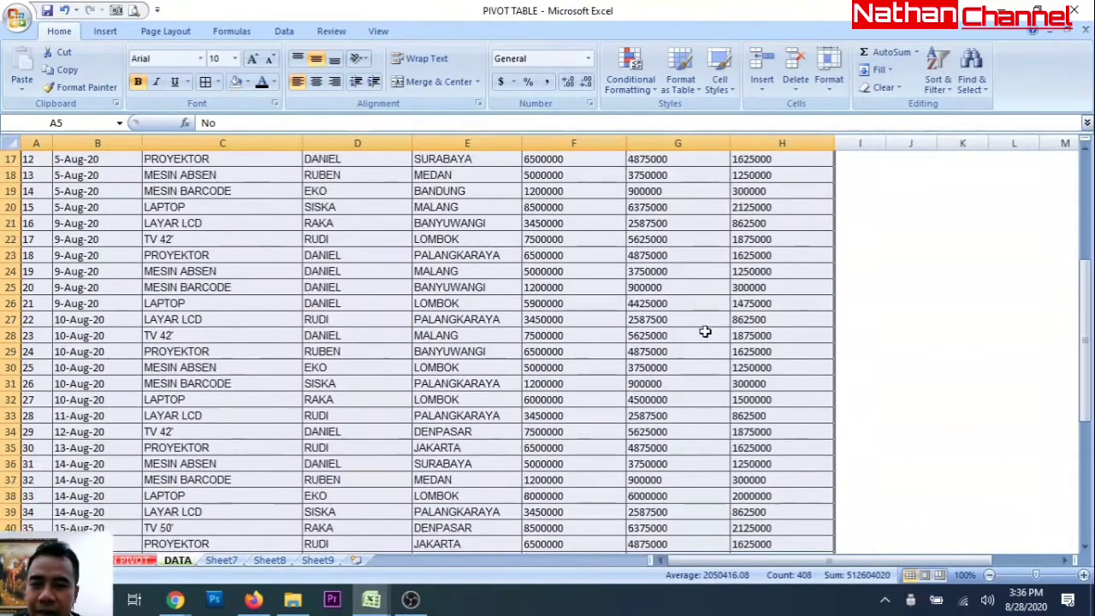
{"action": "scroll", "coordinate": [706, 332], "scroll_direction": "down", "scroll_amount": 2}
{"action": "scroll", "coordinate": [708, 333], "scroll_direction": "down", "scroll_amount": 2}
{"action": "scroll", "coordinate": [672, 332], "scroll_direction": "up", "scroll_amount": 10}
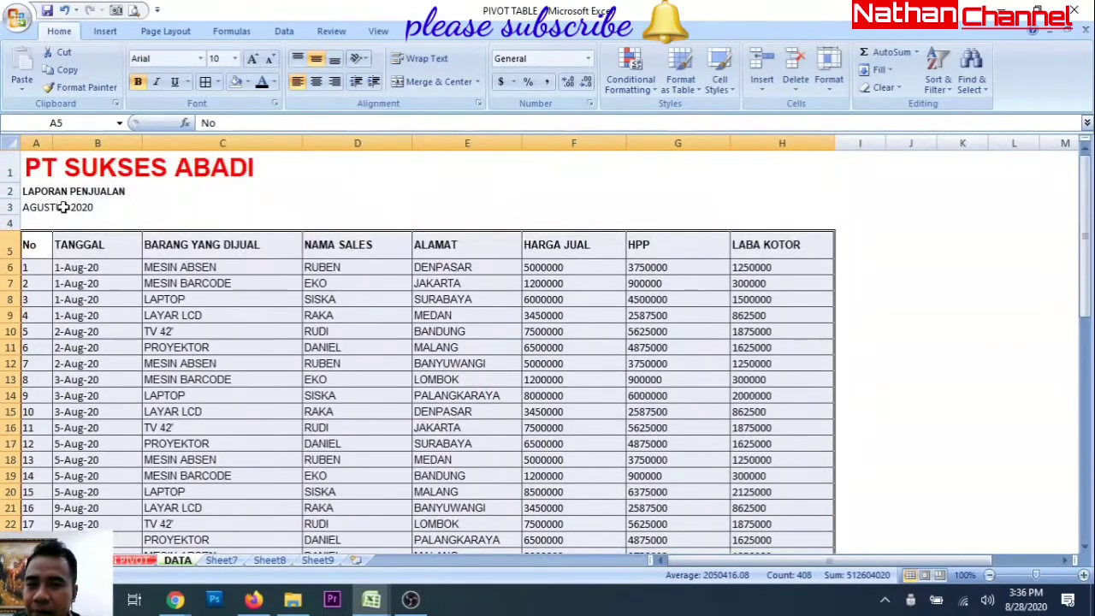
Insert a second PivotTable from the sales data at Sheet7!$G$3 on the existing worksheet
{"action": "left_click", "coordinate": [106, 34]}
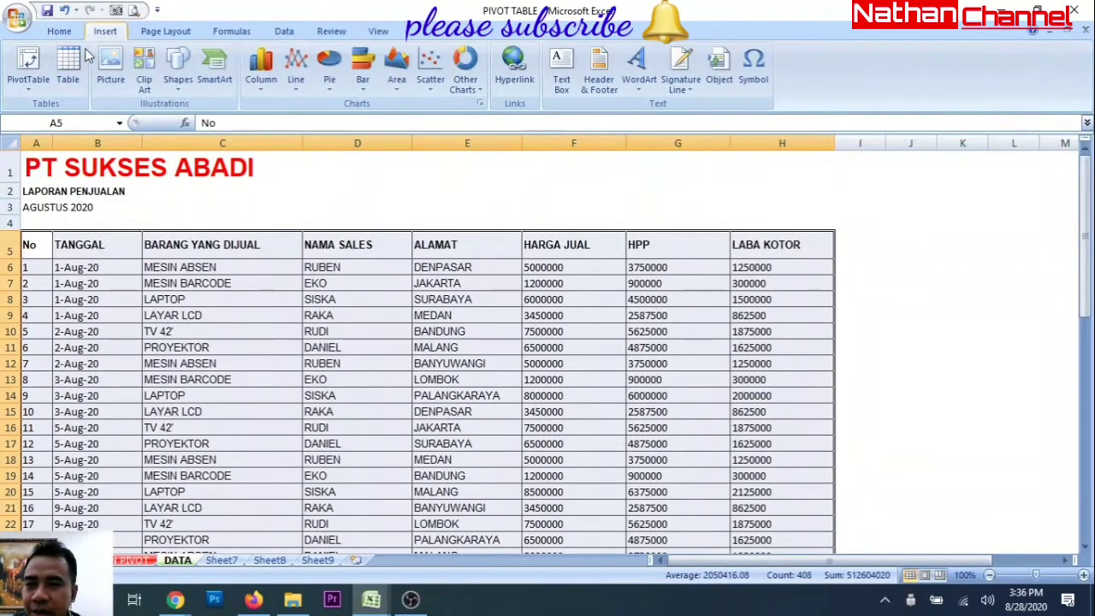
{"action": "left_click", "coordinate": [28, 82]}
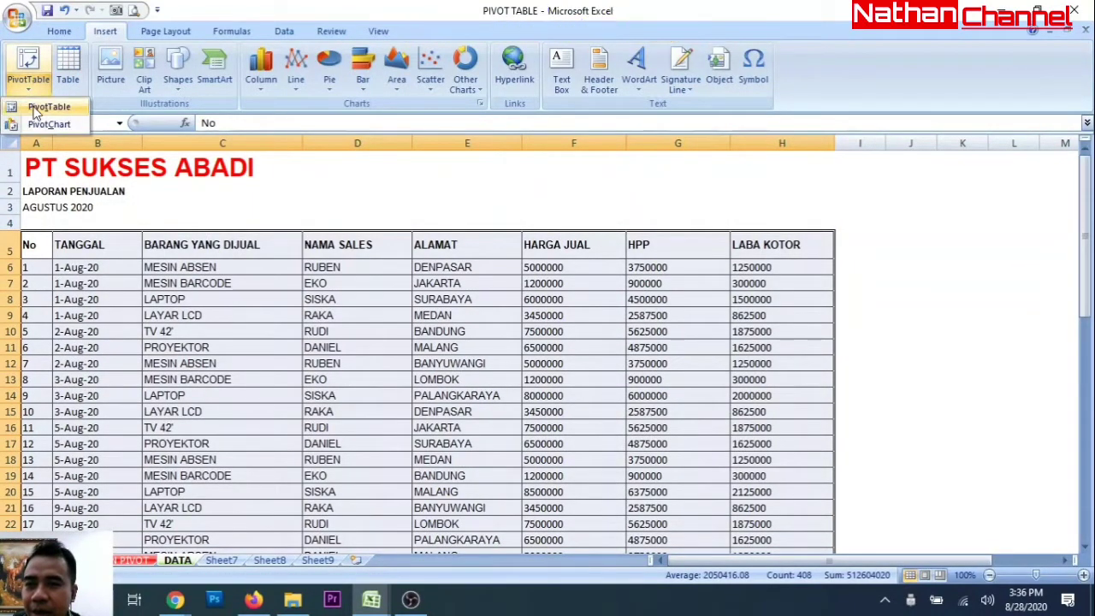
{"action": "left_click", "coordinate": [37, 108]}
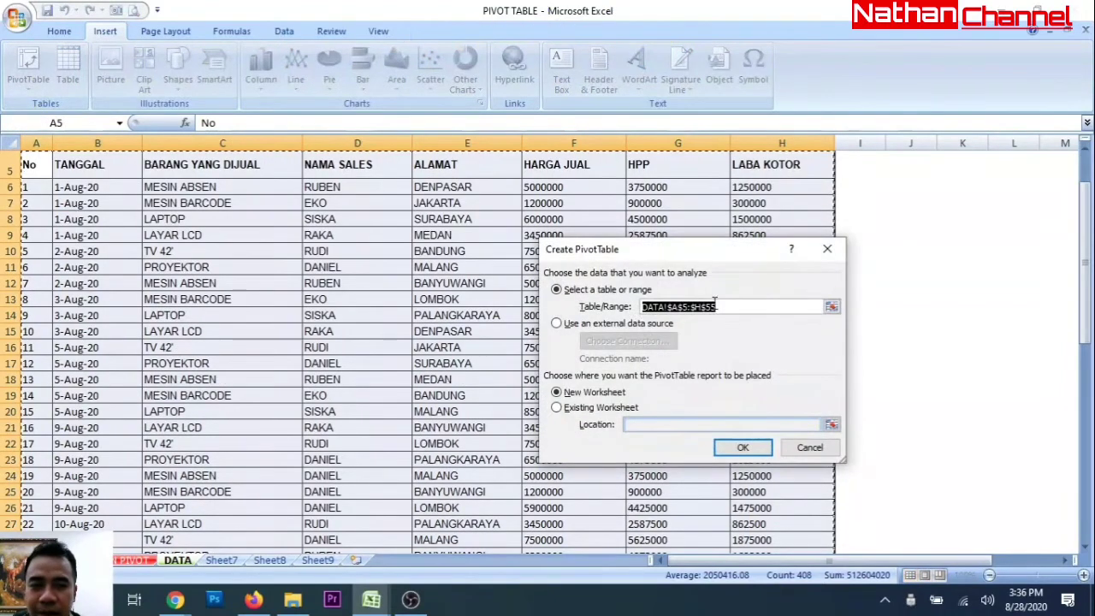
{"action": "left_click", "coordinate": [557, 408]}
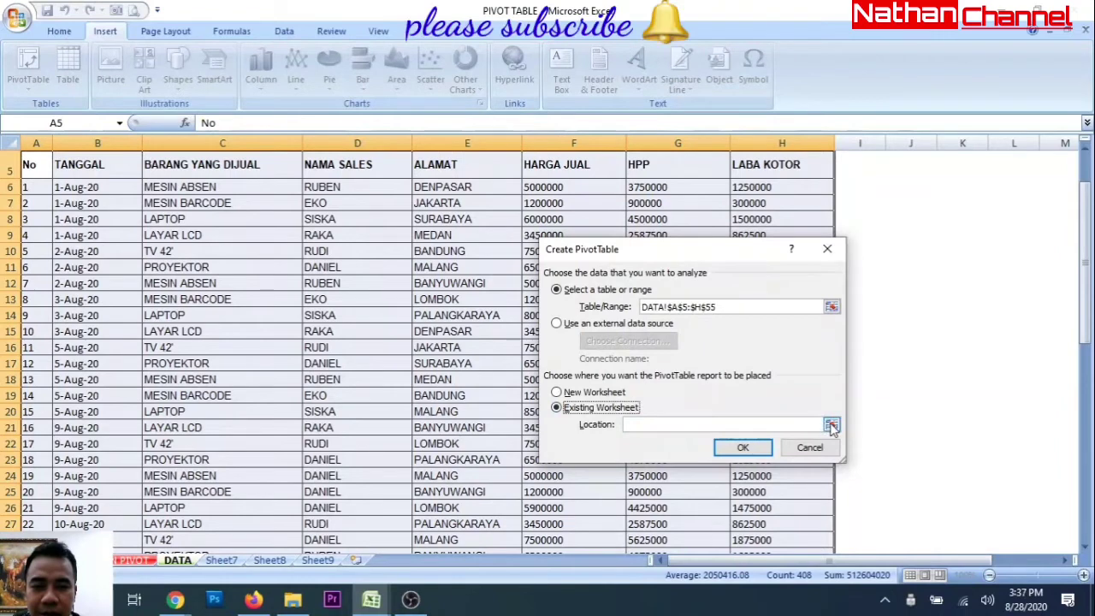
{"action": "left_click", "coordinate": [831, 425]}
{"action": "left_click", "coordinate": [220, 561]}
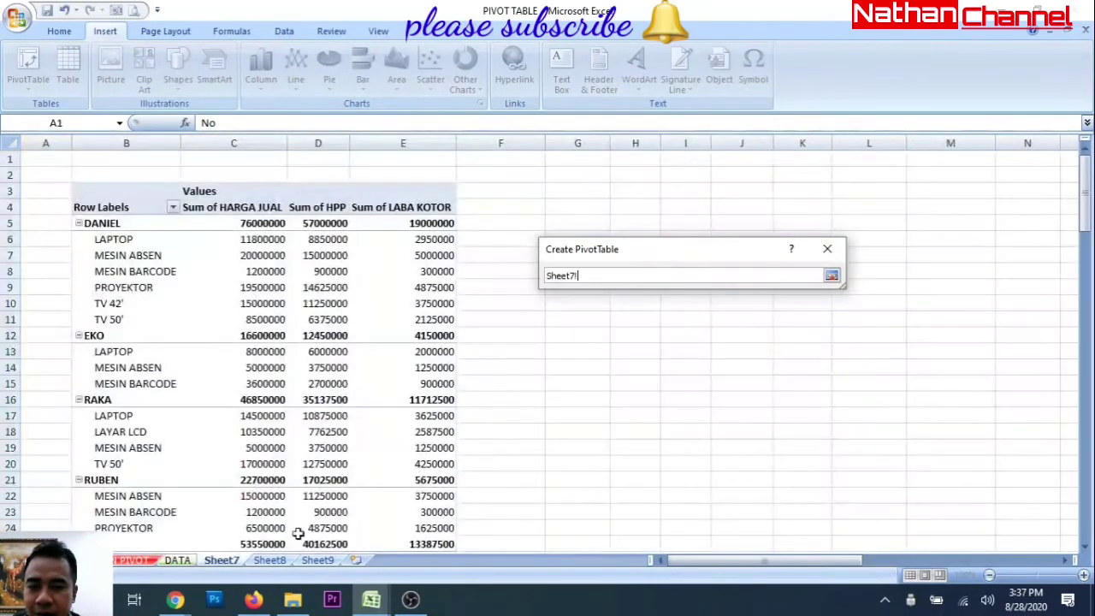
{"action": "left_click", "coordinate": [558, 193]}
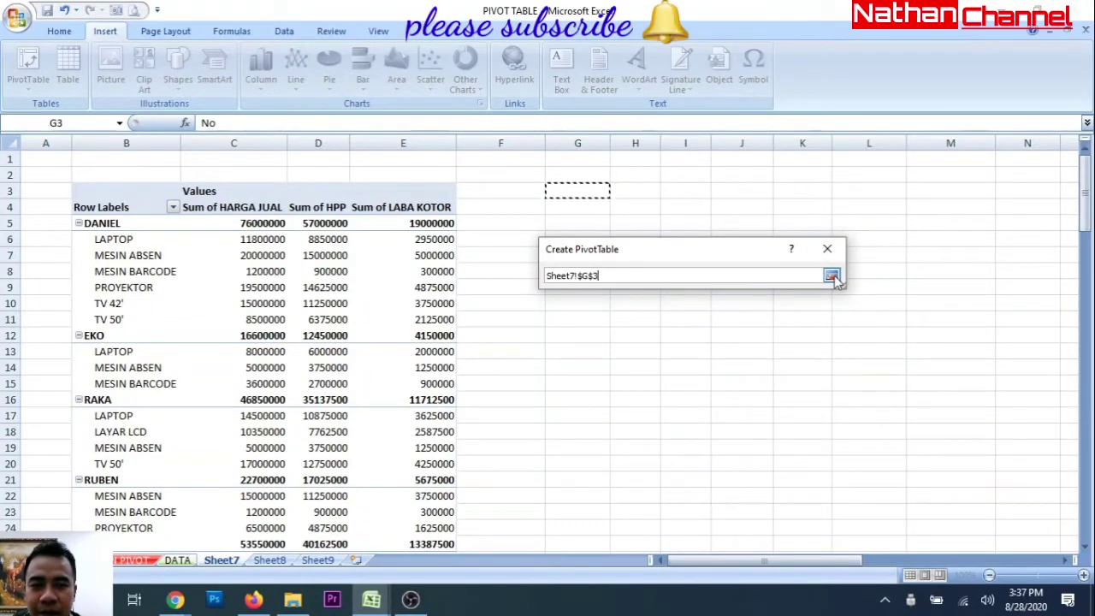
{"action": "left_click", "coordinate": [833, 275]}
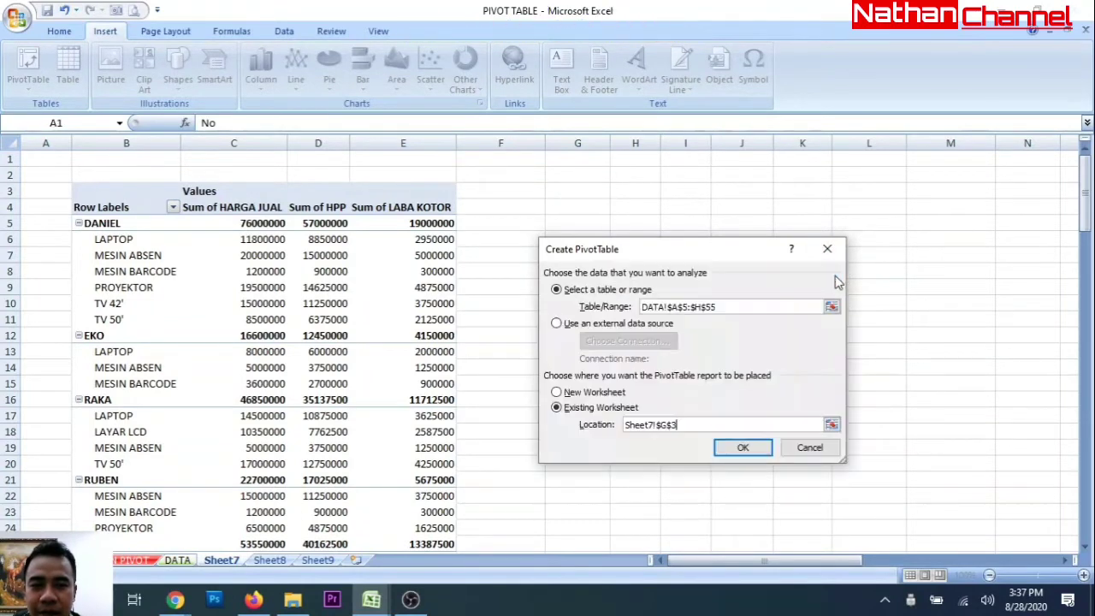
{"action": "left_click", "coordinate": [721, 449]}
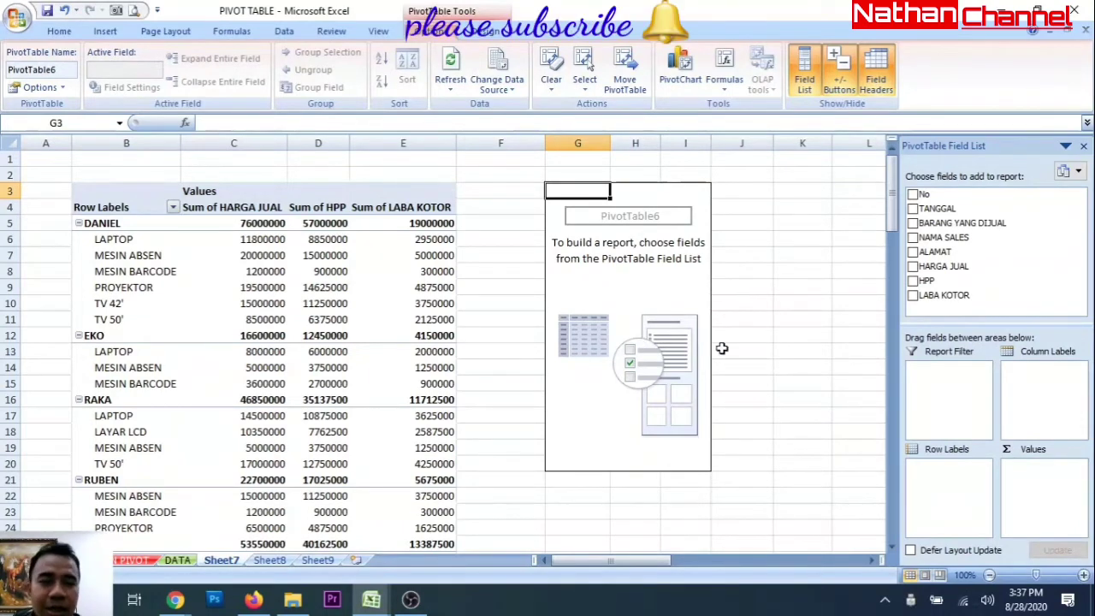
Add BARANG YANG DIJUAL, NAMA SALES and ALAMAT rows with HARGA JUAL, HPP, LABA KOTOR sums, removing TANGGAL
{"action": "left_click", "coordinate": [913, 208]}
{"action": "left_click", "coordinate": [913, 222]}
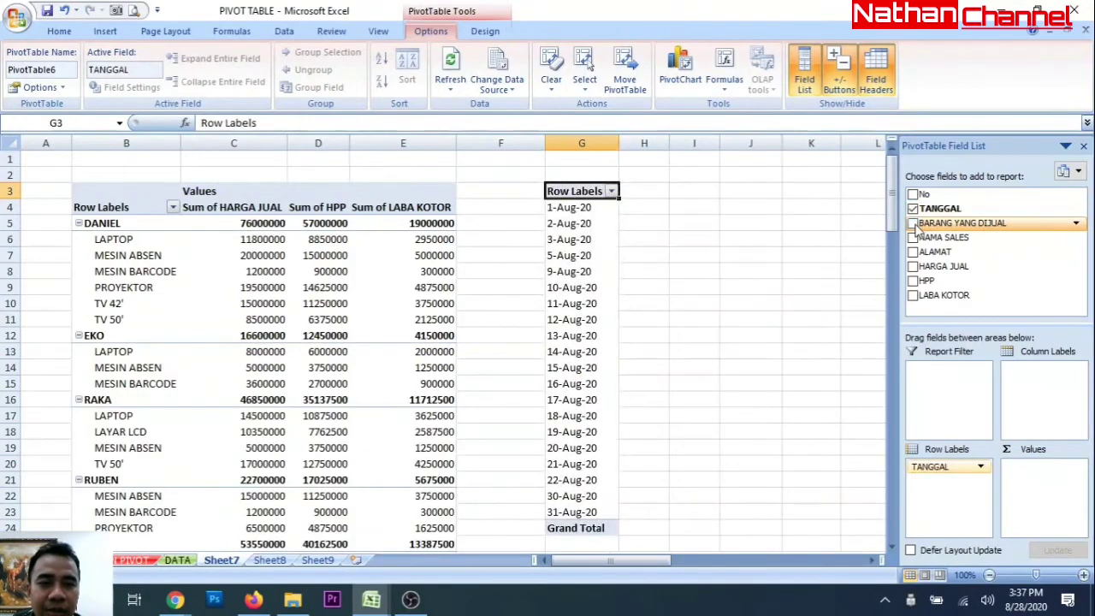
{"action": "left_click", "coordinate": [913, 237]}
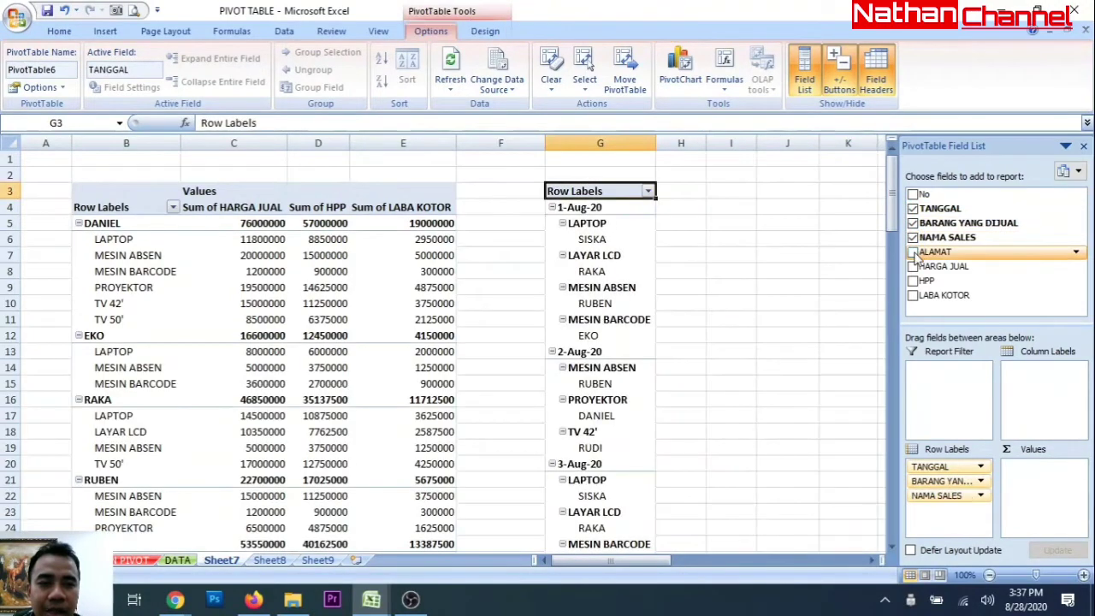
{"action": "left_click", "coordinate": [913, 252]}
{"action": "left_click", "coordinate": [913, 266]}
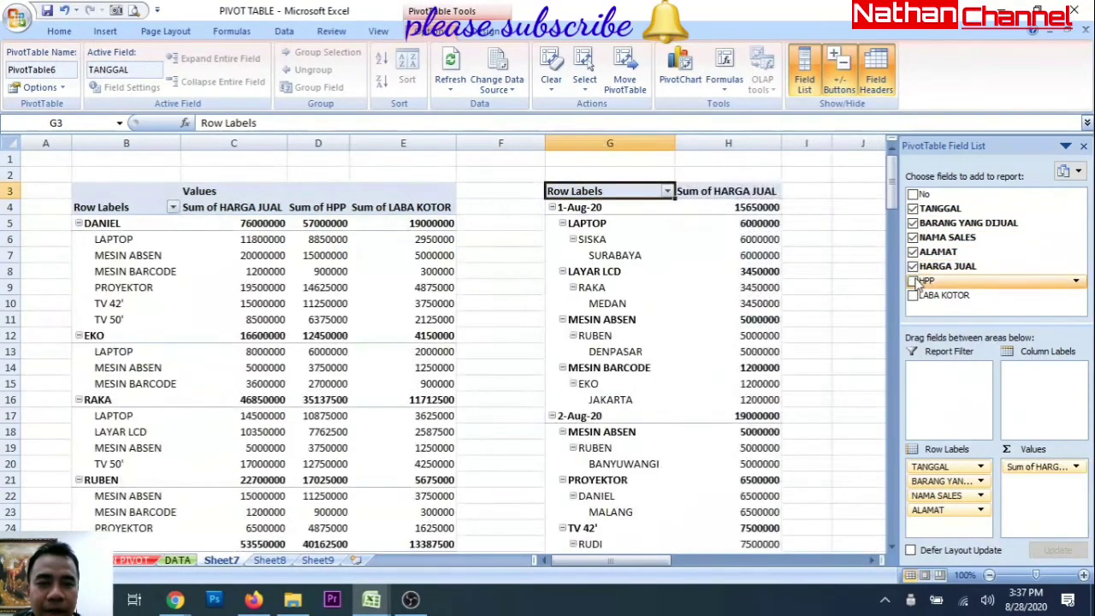
{"action": "left_click", "coordinate": [913, 281]}
{"action": "left_click", "coordinate": [913, 295]}
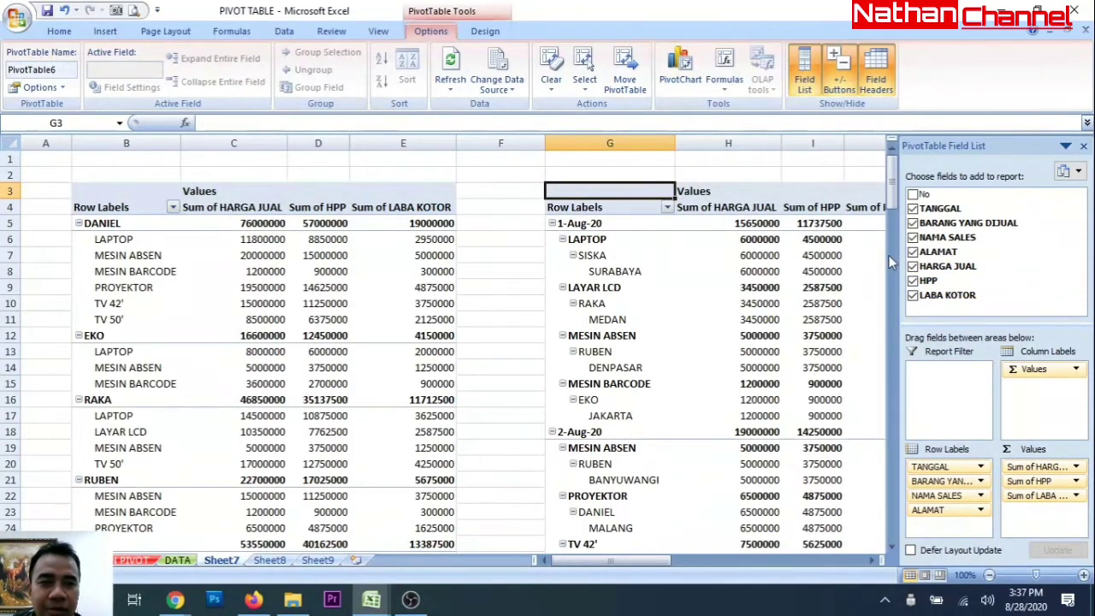
{"action": "left_click", "coordinate": [913, 209]}
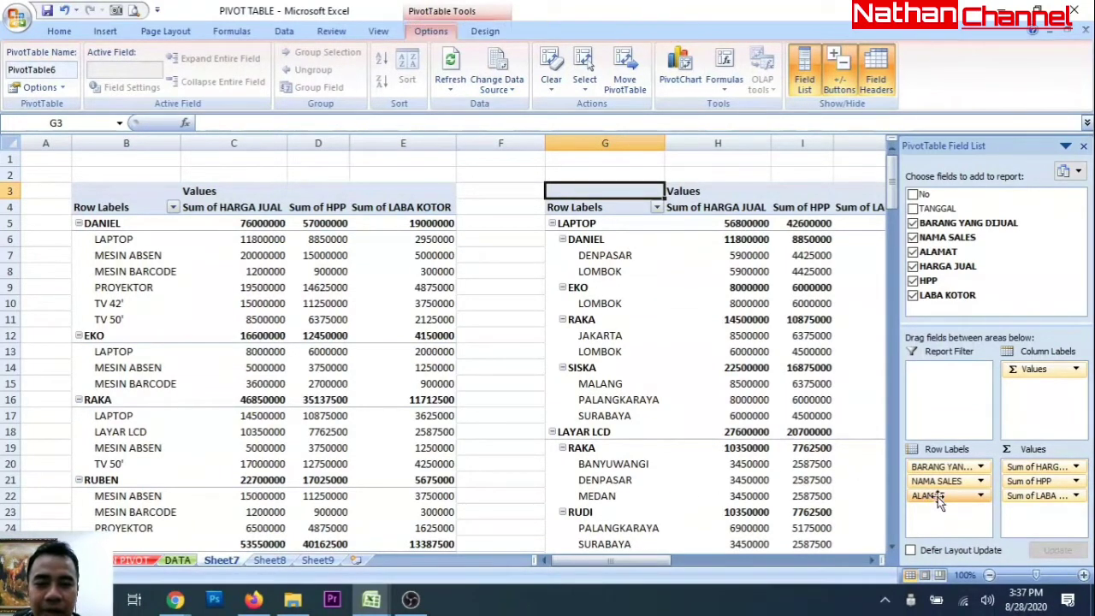
Move ALAMAT to the top of Row Labels and remove NAMA SALES, grouping items by city
{"action": "left_click_drag", "start_coordinate": [941, 503], "coordinate": [959, 466]}
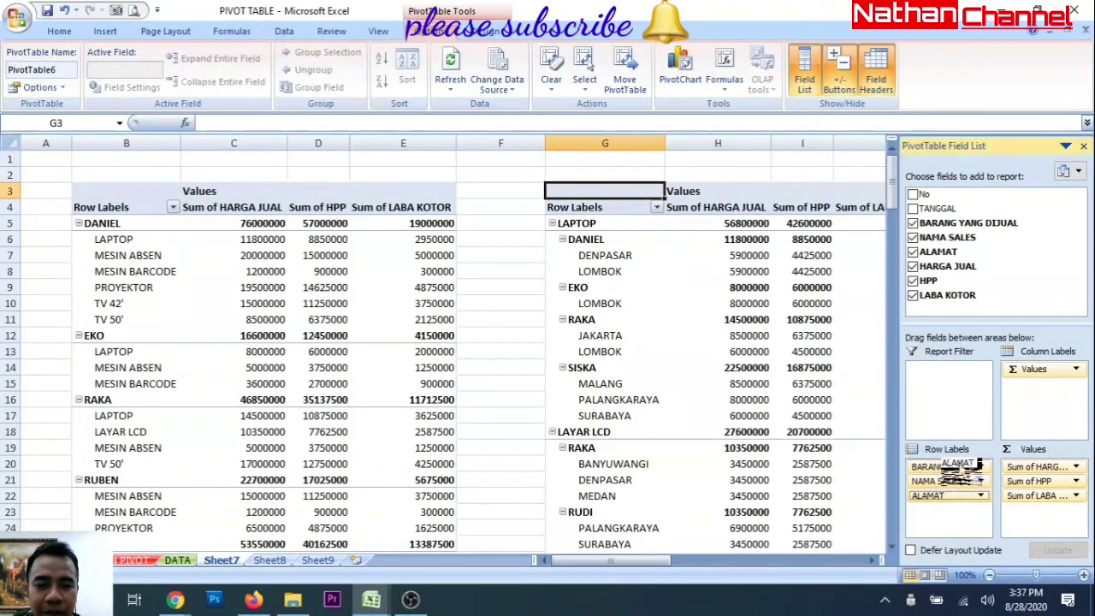
{"action": "left_click_drag", "start_coordinate": [976, 465], "coordinate": [950, 466]}
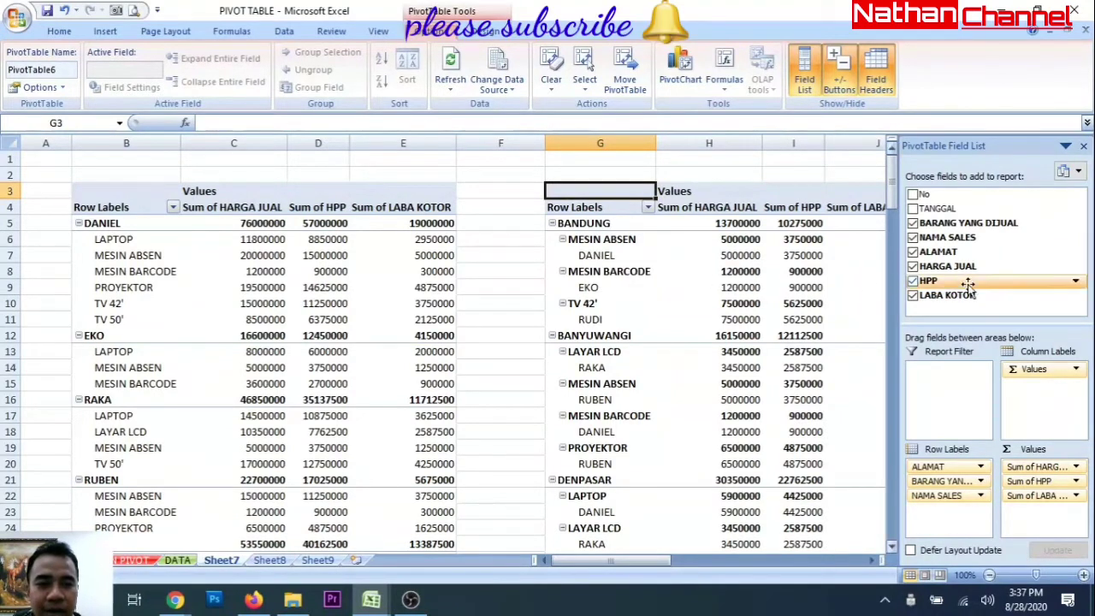
{"action": "left_click", "coordinate": [913, 238]}
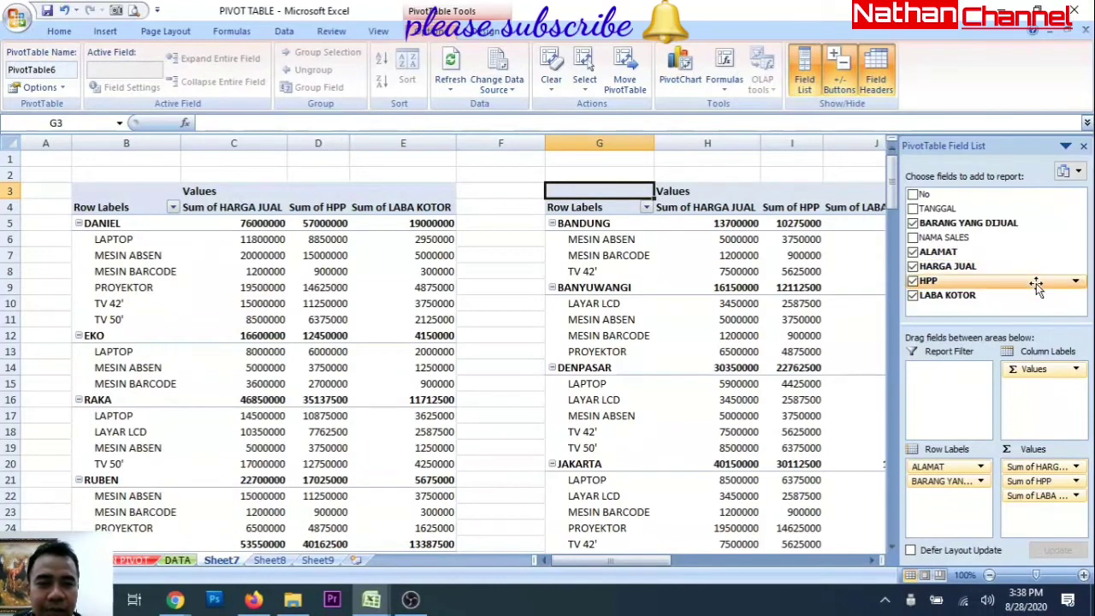
{"action": "left_click", "coordinate": [913, 238]}
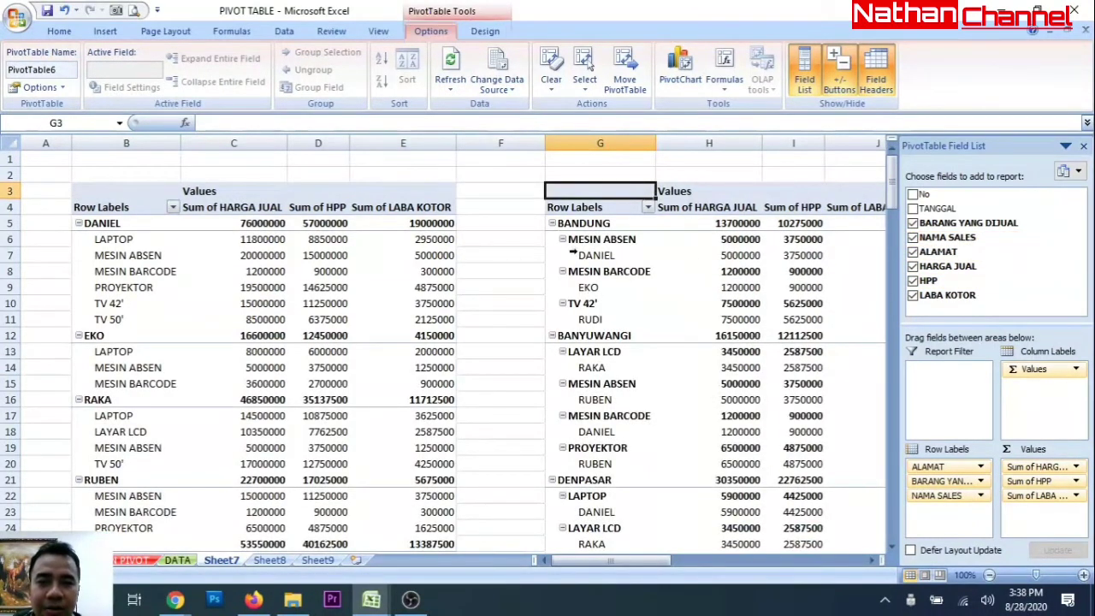
{"action": "left_click", "coordinate": [912, 238]}
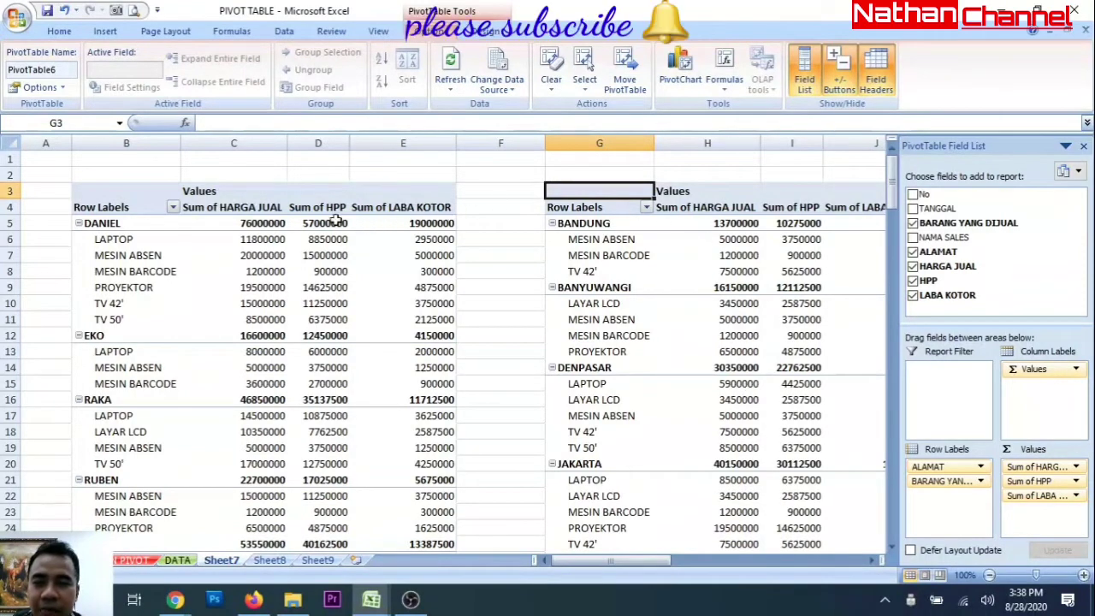
{"action": "left_click", "coordinate": [505, 188]}
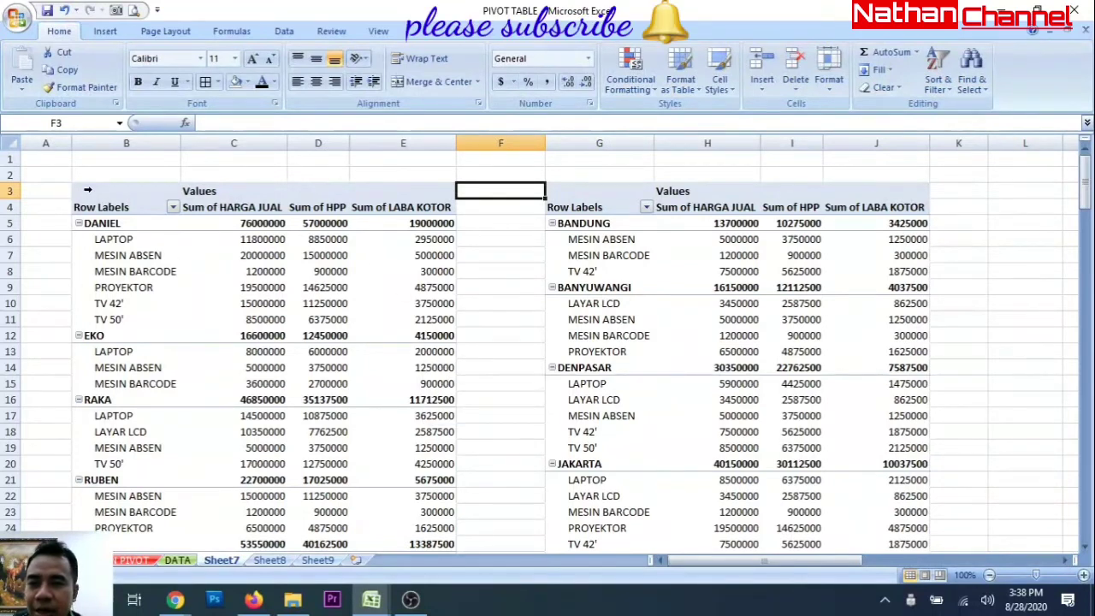
Apply a blue Medium PivotTable style to the salesperson-grouped left PivotTable
{"action": "left_click", "coordinate": [87, 190]}
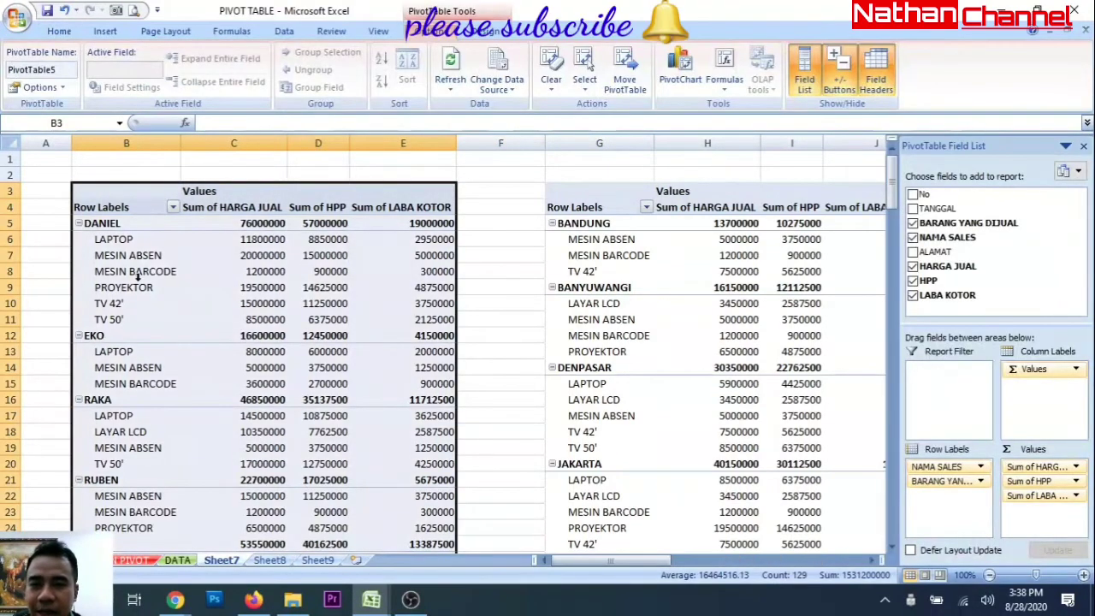
{"action": "left_click", "coordinate": [480, 32]}
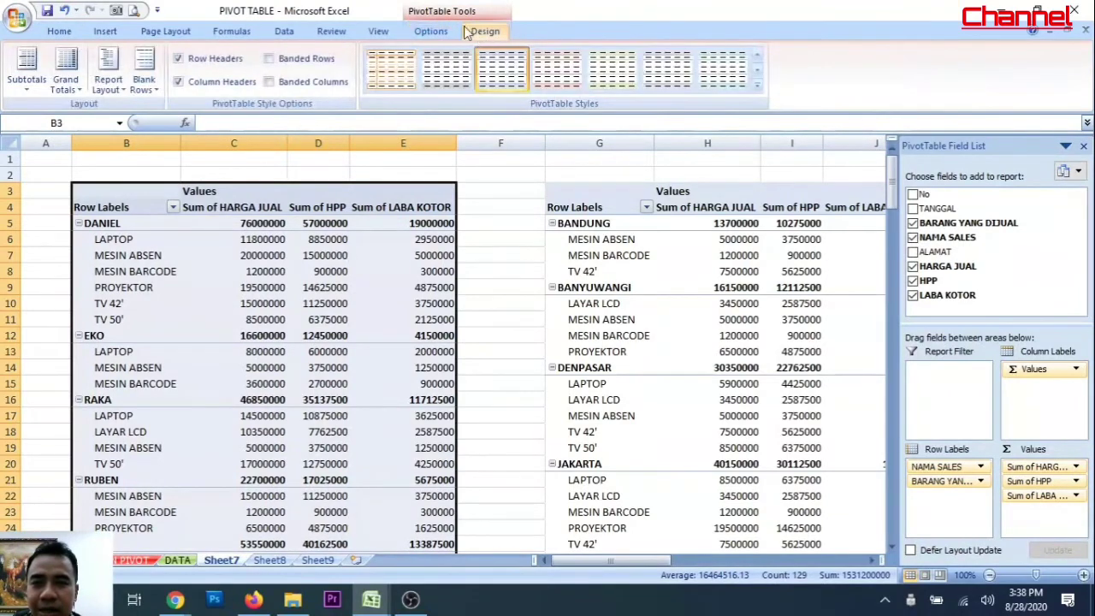
{"action": "left_click", "coordinate": [758, 86]}
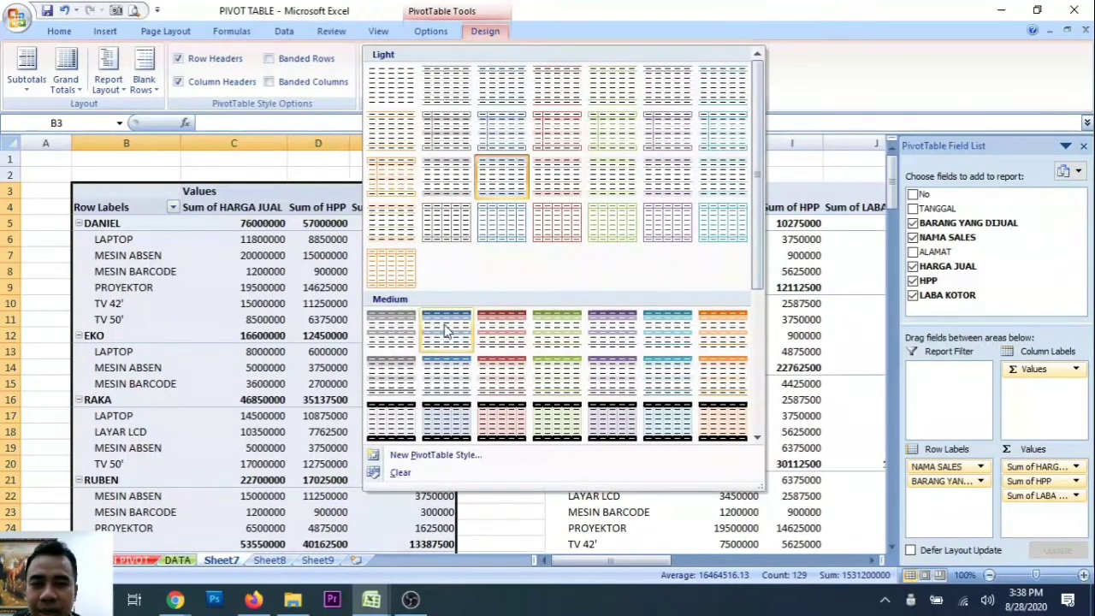
{"action": "left_click", "coordinate": [443, 325]}
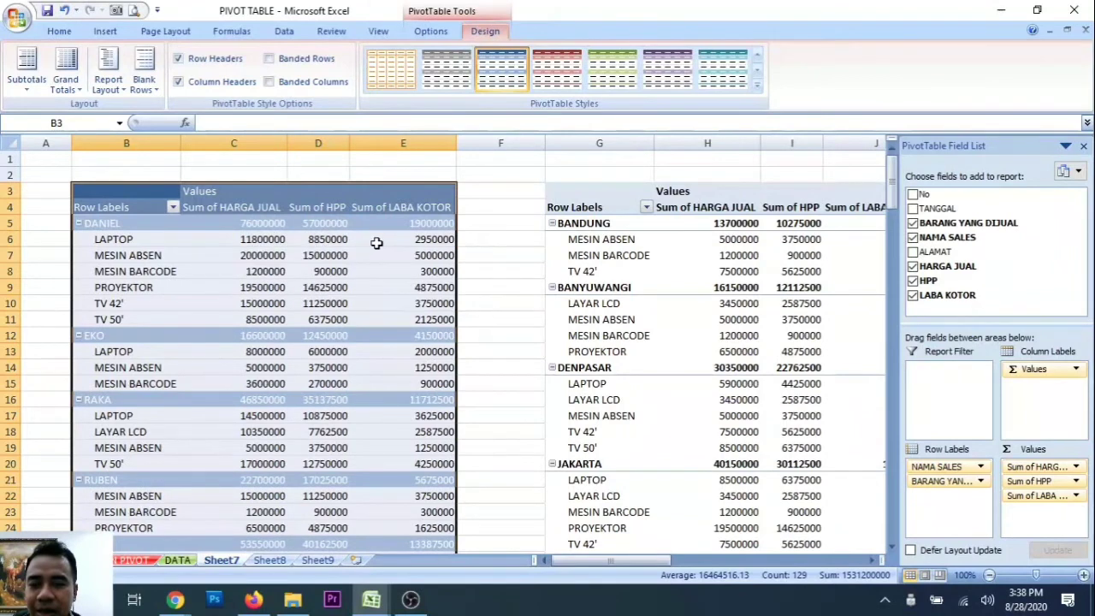
Format the left PivotTable values as Number with 1000 separator and 0 decimal places
{"action": "right_click", "coordinate": [279, 248]}
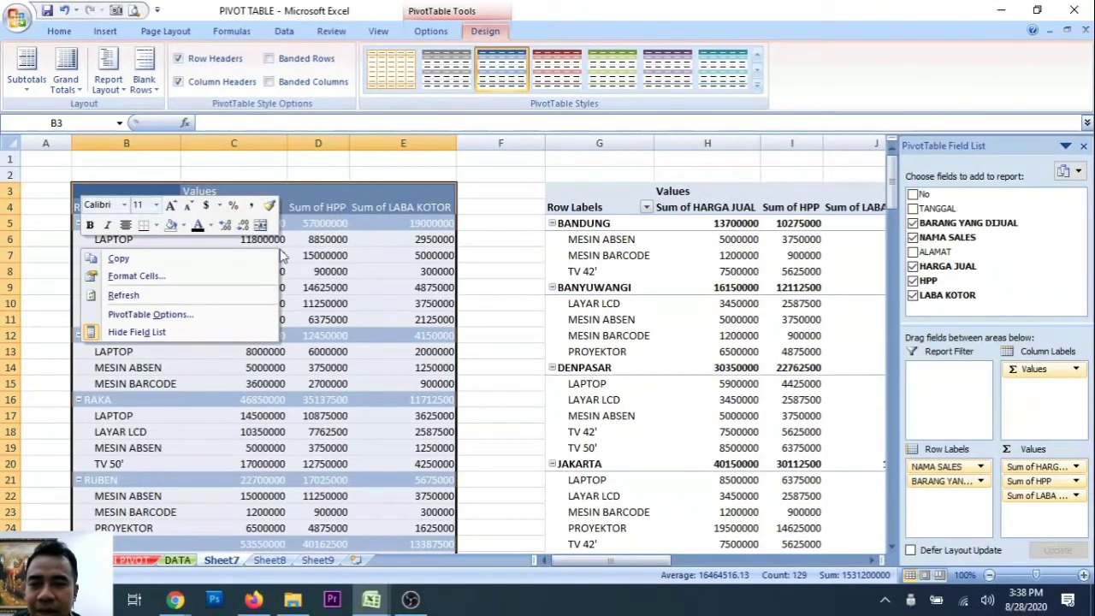
{"action": "left_click", "coordinate": [229, 285]}
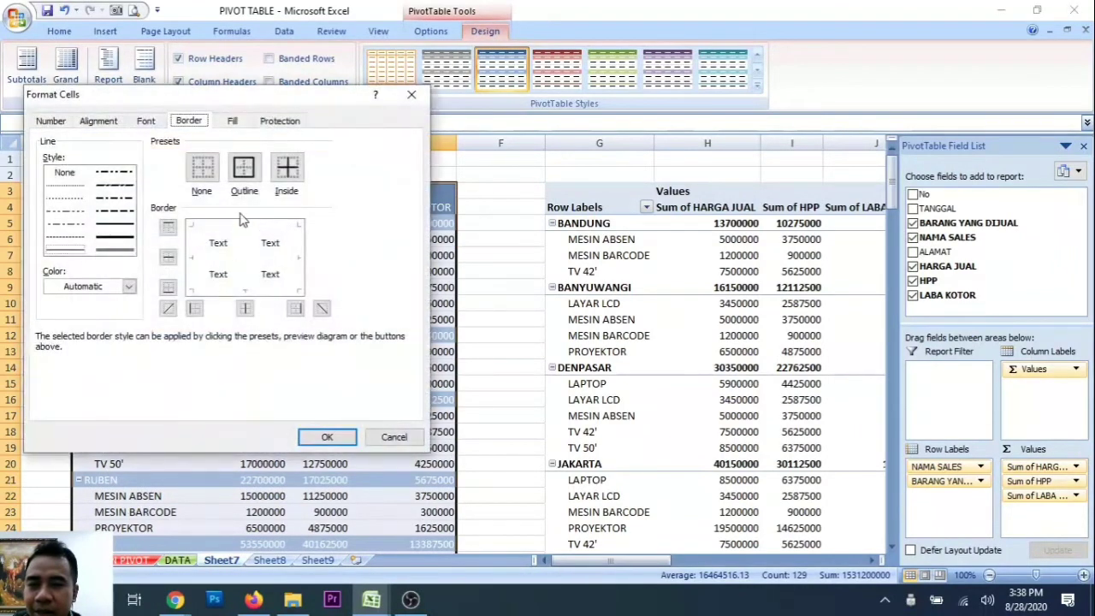
{"action": "left_click", "coordinate": [51, 121]}
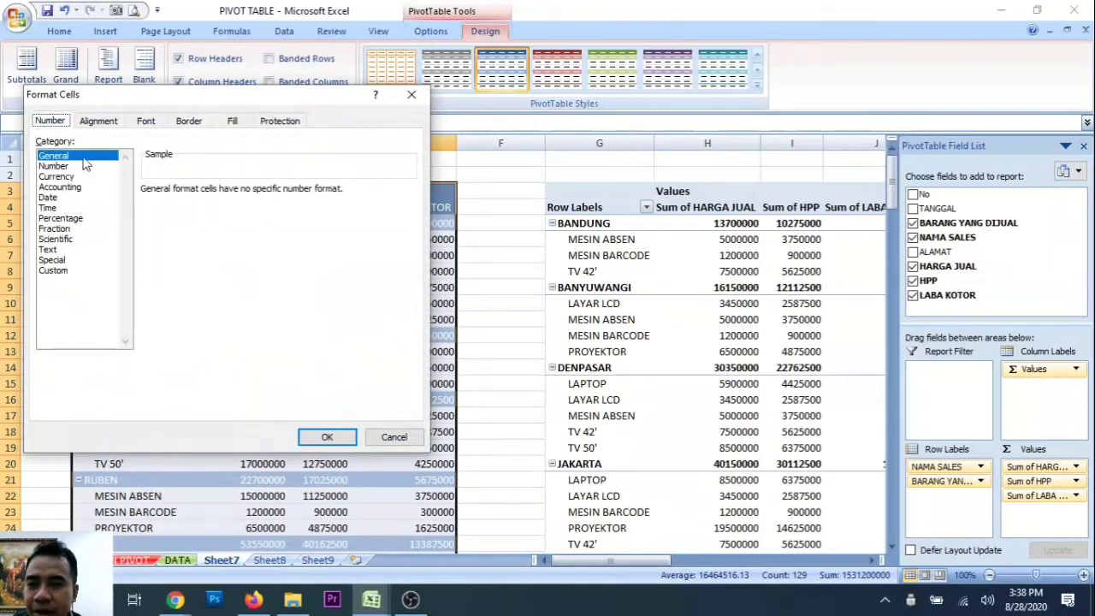
{"action": "left_click", "coordinate": [53, 166]}
{"action": "left_click", "coordinate": [171, 211]}
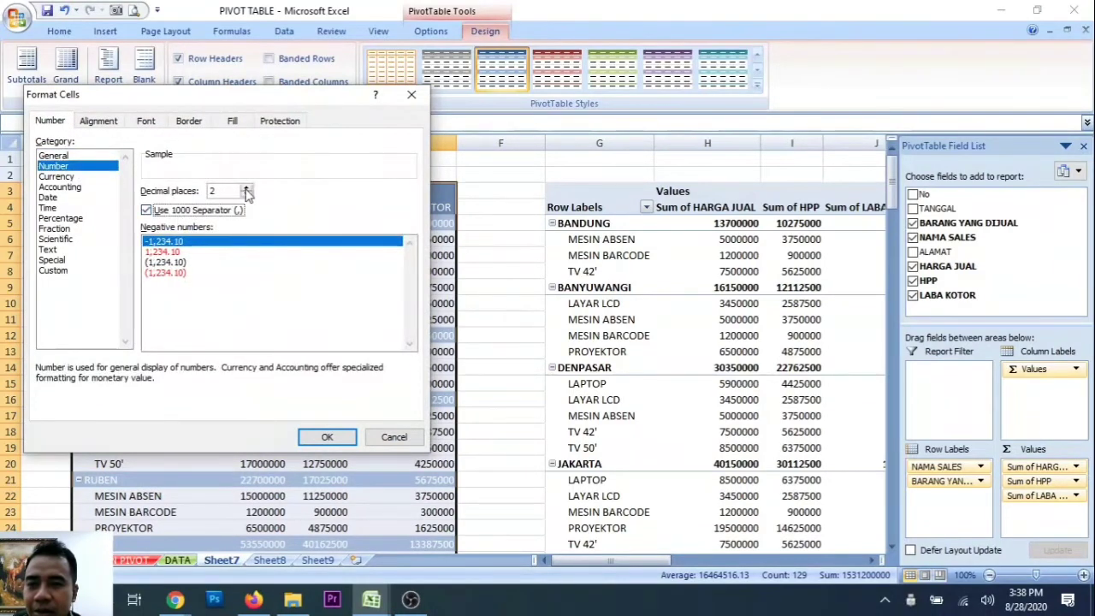
{"action": "double_click", "coordinate": [246, 196]}
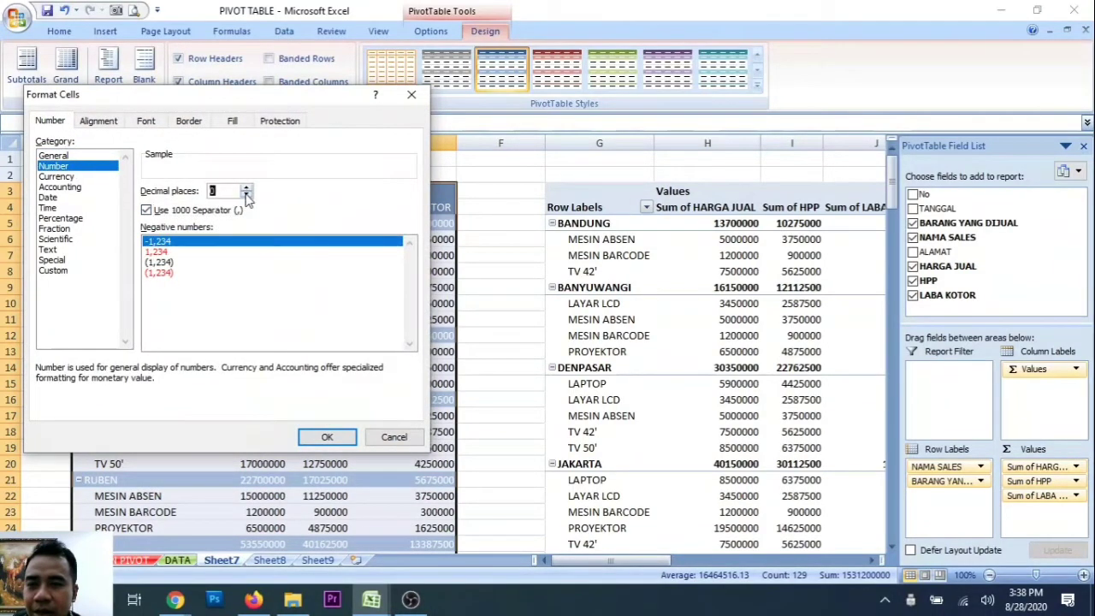
{"action": "left_click", "coordinate": [326, 437]}
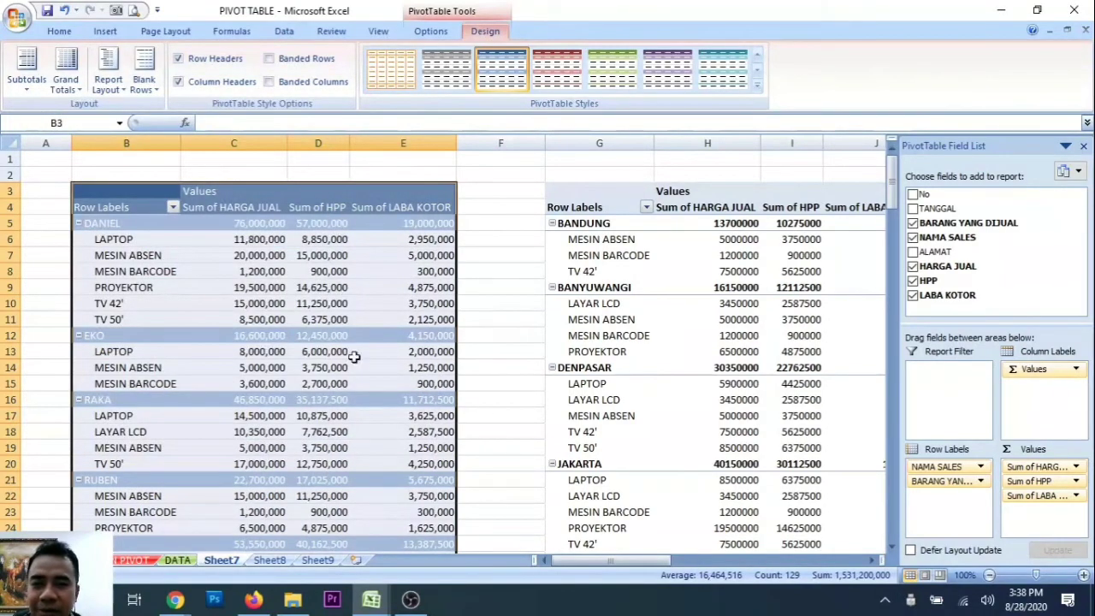
Copy C6's number format onto H6:I8 in the right PivotTable with Format Painter
{"action": "left_click", "coordinate": [751, 243]}
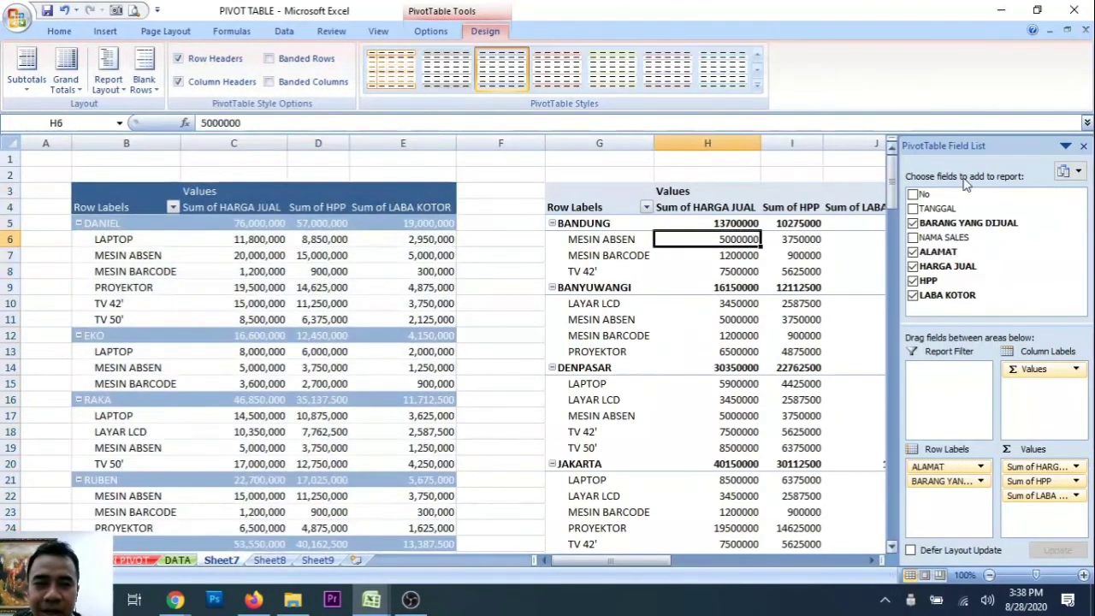
{"action": "left_click", "coordinate": [718, 174]}
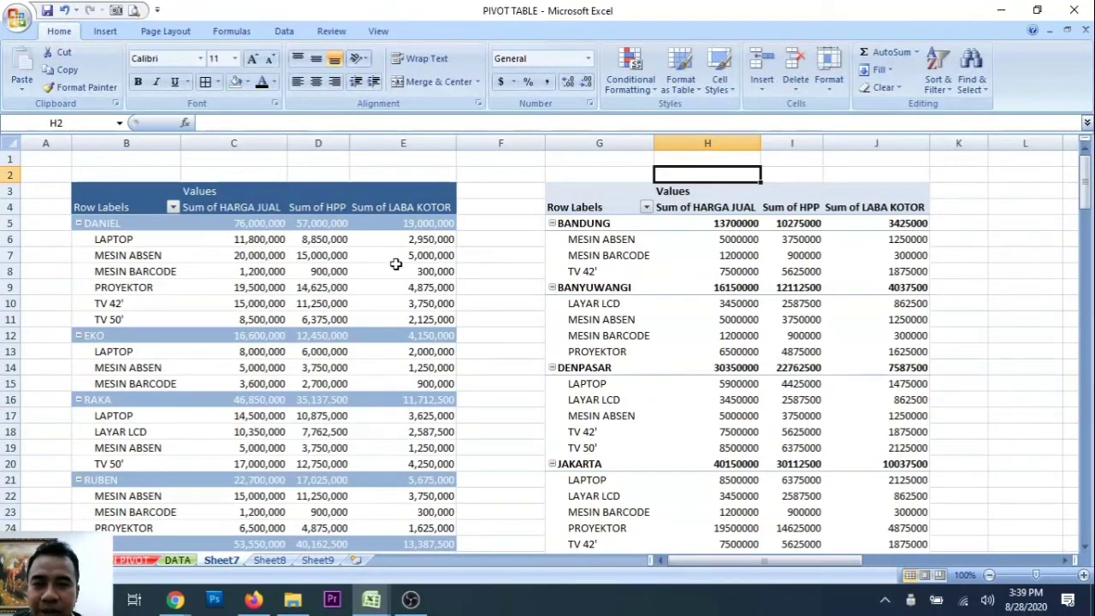
{"action": "left_click", "coordinate": [249, 239]}
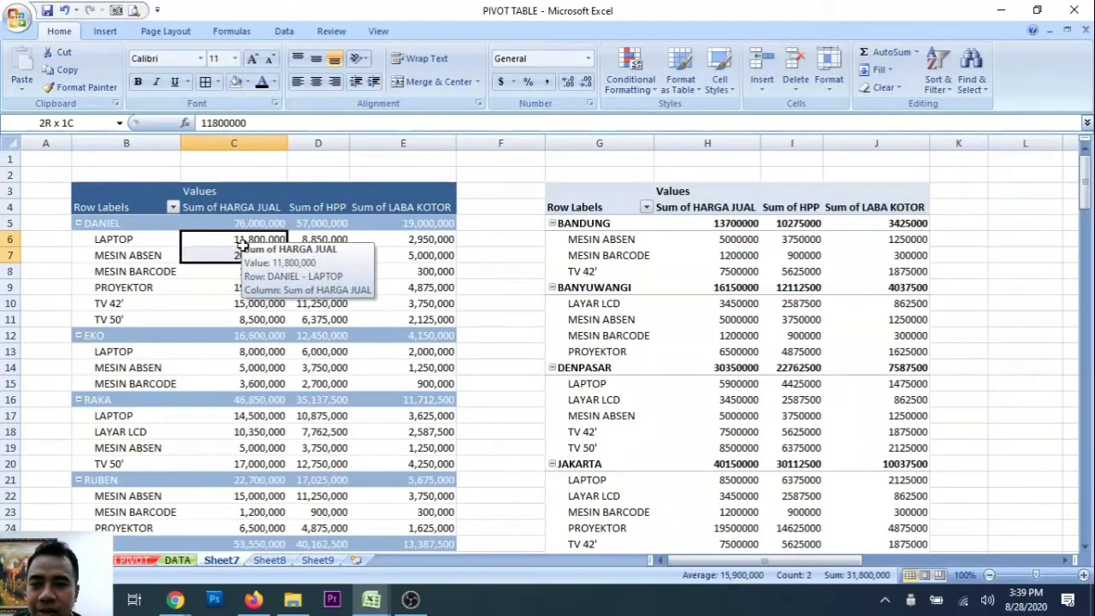
{"action": "left_click_drag", "start_coordinate": [248, 239], "coordinate": [248, 243]}
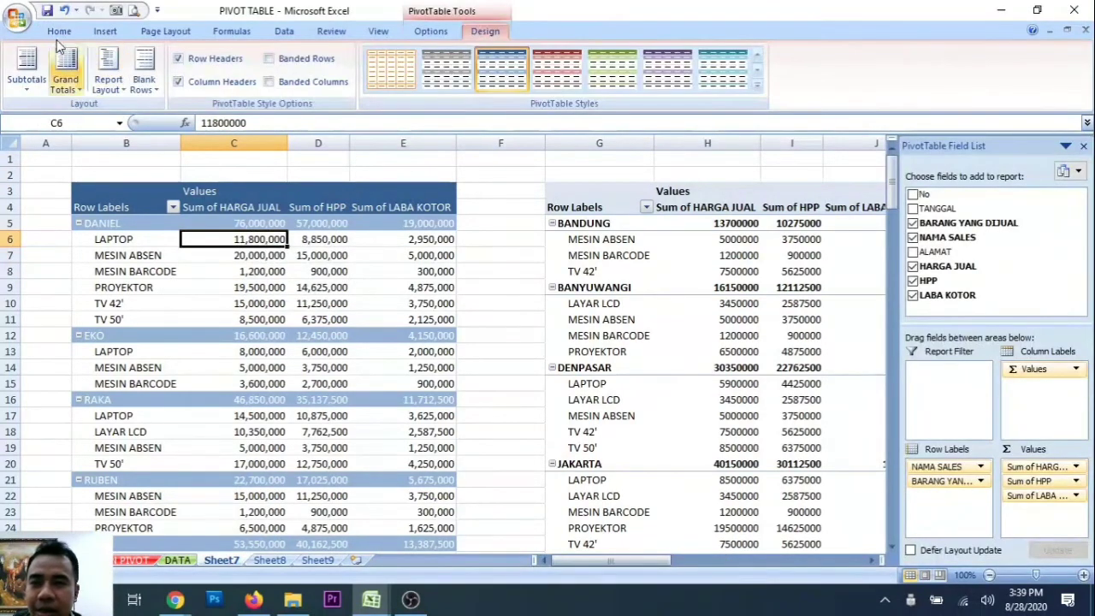
{"action": "left_click", "coordinate": [58, 31]}
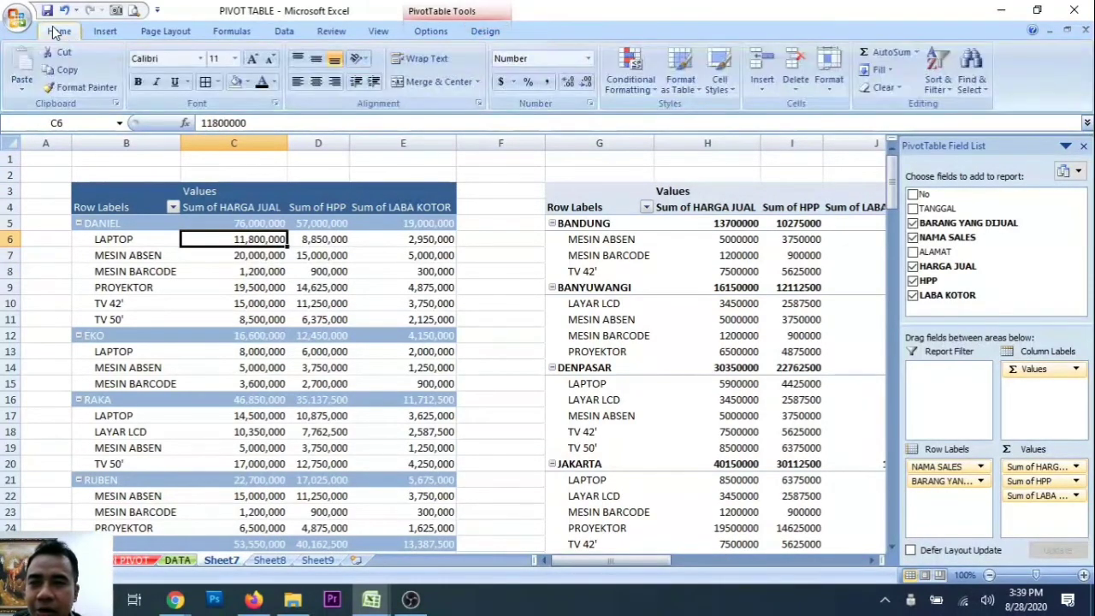
{"action": "left_click", "coordinate": [80, 88]}
{"action": "left_click_drag", "start_coordinate": [723, 240], "coordinate": [813, 274]}
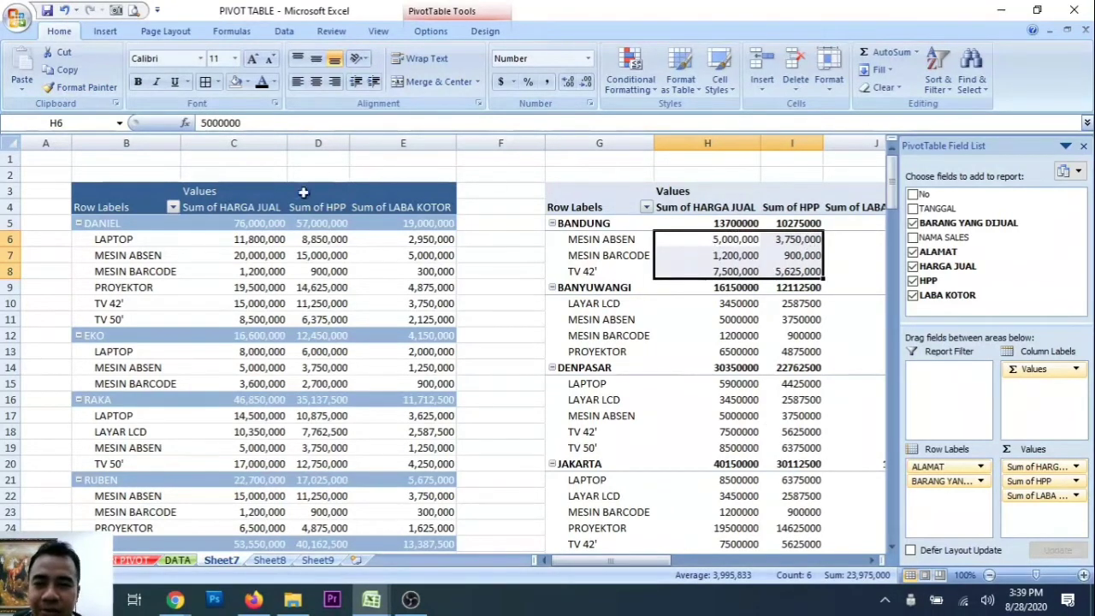
Close the PivotTable Field List and deselect the PivotTables
{"action": "left_click", "coordinate": [291, 239]}
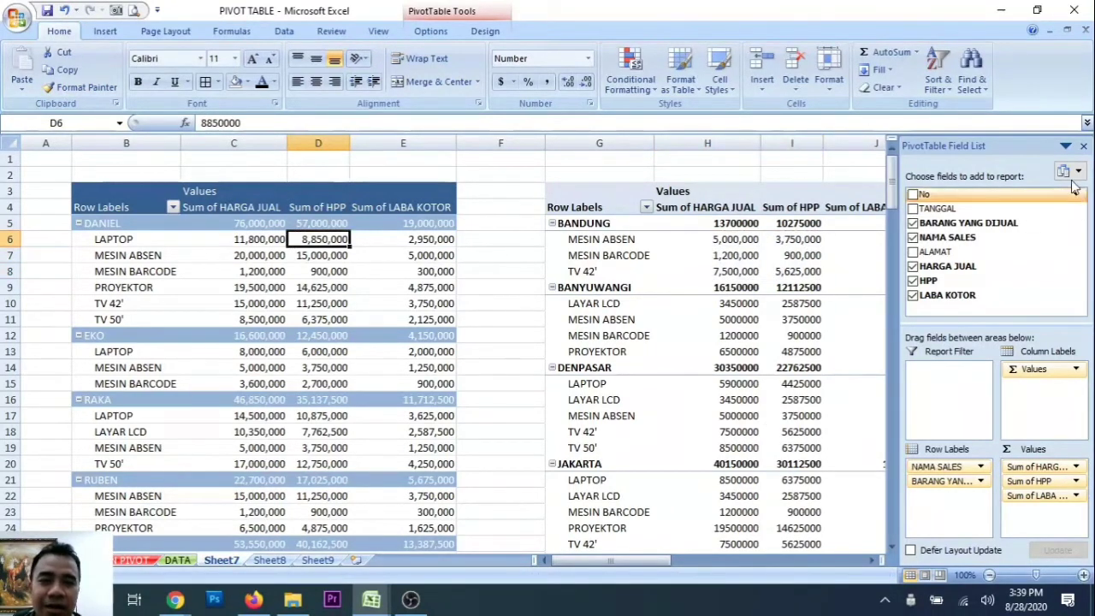
{"action": "left_click", "coordinate": [1083, 145]}
{"action": "left_click", "coordinate": [485, 224]}
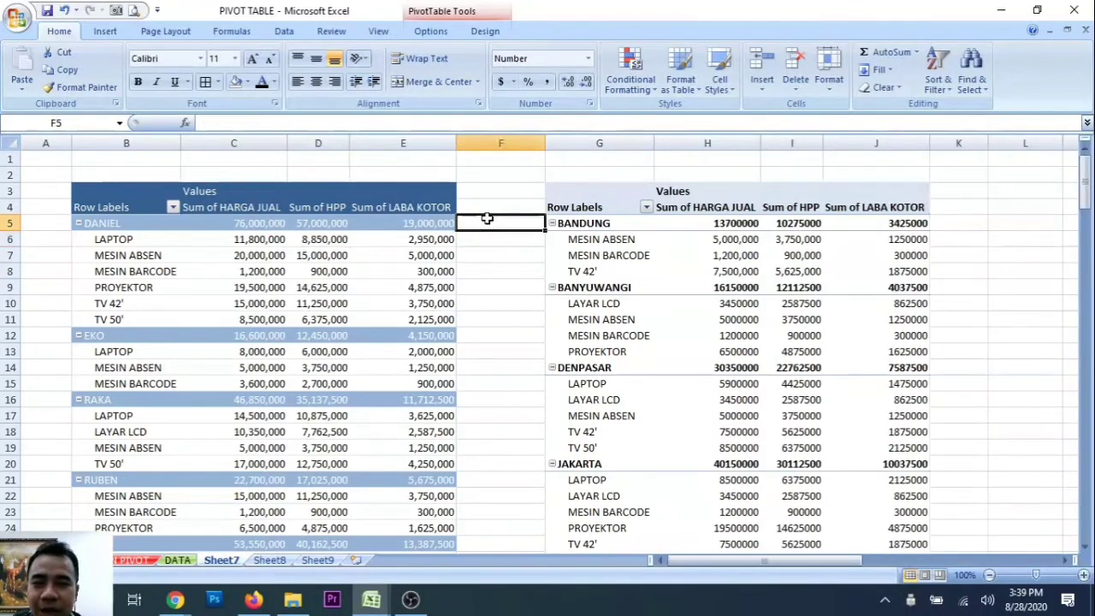
{"action": "left_click", "coordinate": [496, 189]}
Copy the three title lines A1:A3 on the DATA sheet
{"action": "left_click", "coordinate": [177, 560]}
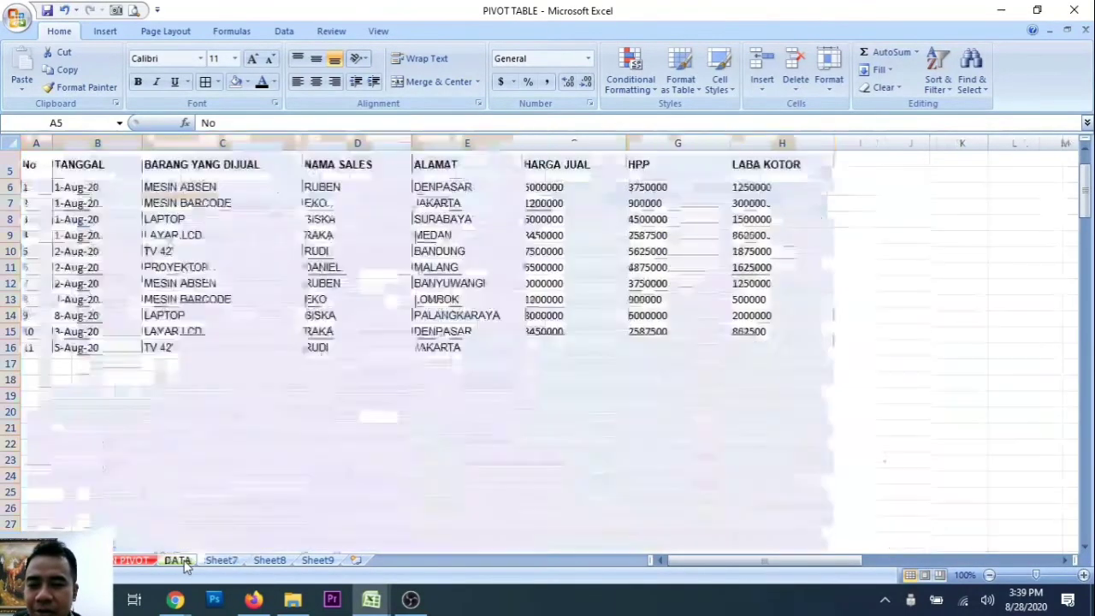
{"action": "scroll", "coordinate": [167, 242], "scroll_direction": "up", "scroll_amount": 2}
{"action": "left_click_drag", "start_coordinate": [51, 167], "coordinate": [38, 209]}
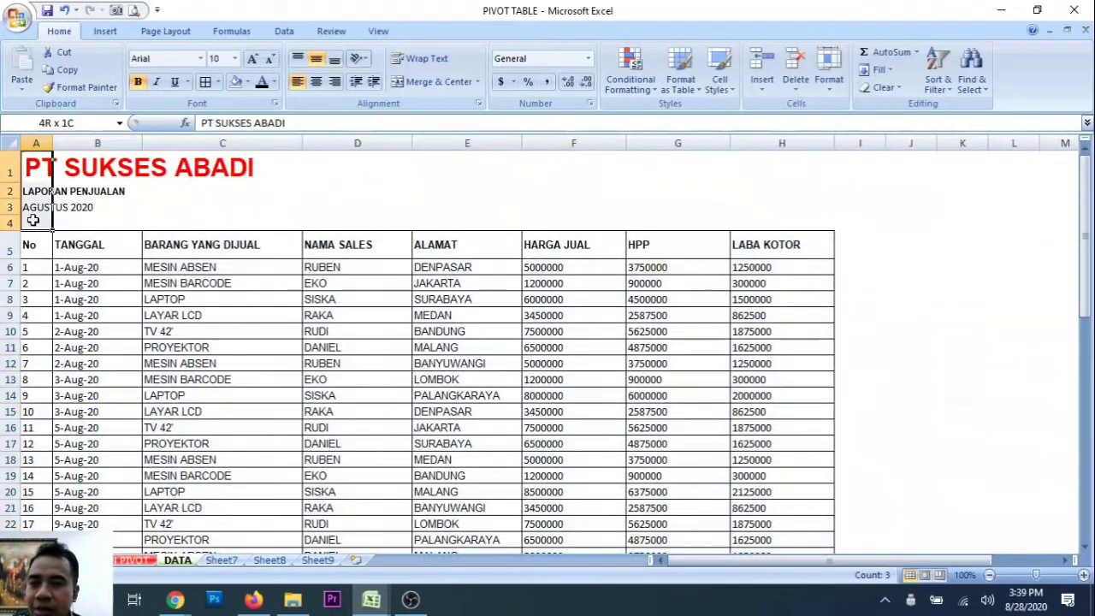
{"action": "key", "text": "ctrl+c"}
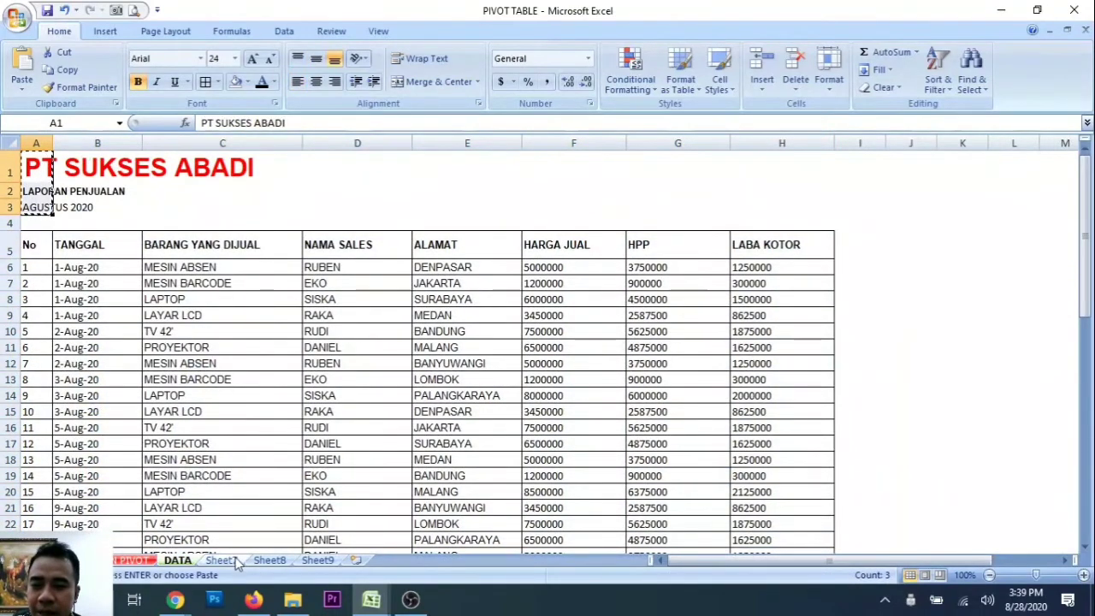
Insert two blank rows at row 2 of Sheet7 above the PivotTables
{"action": "left_click", "coordinate": [221, 559]}
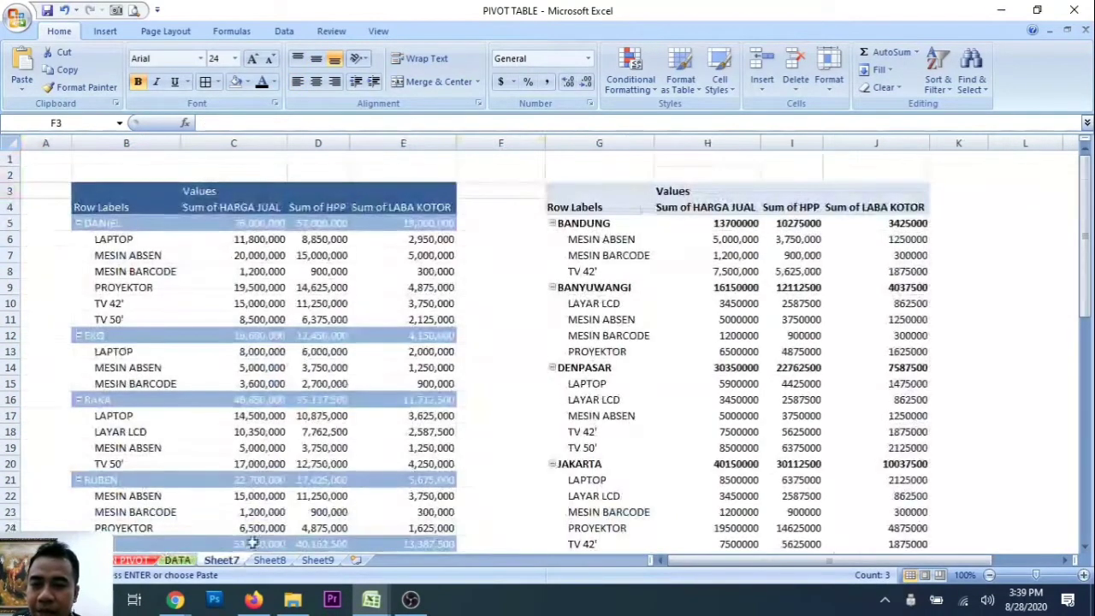
{"action": "left_click", "coordinate": [6, 174]}
{"action": "right_click", "coordinate": [10, 174]}
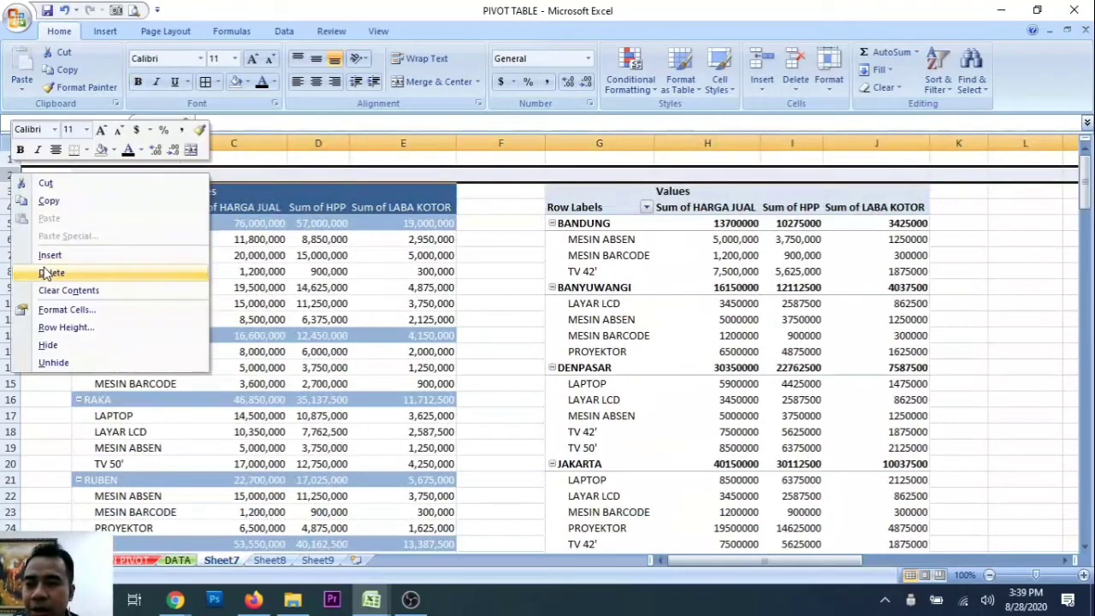
{"action": "left_click", "coordinate": [43, 254]}
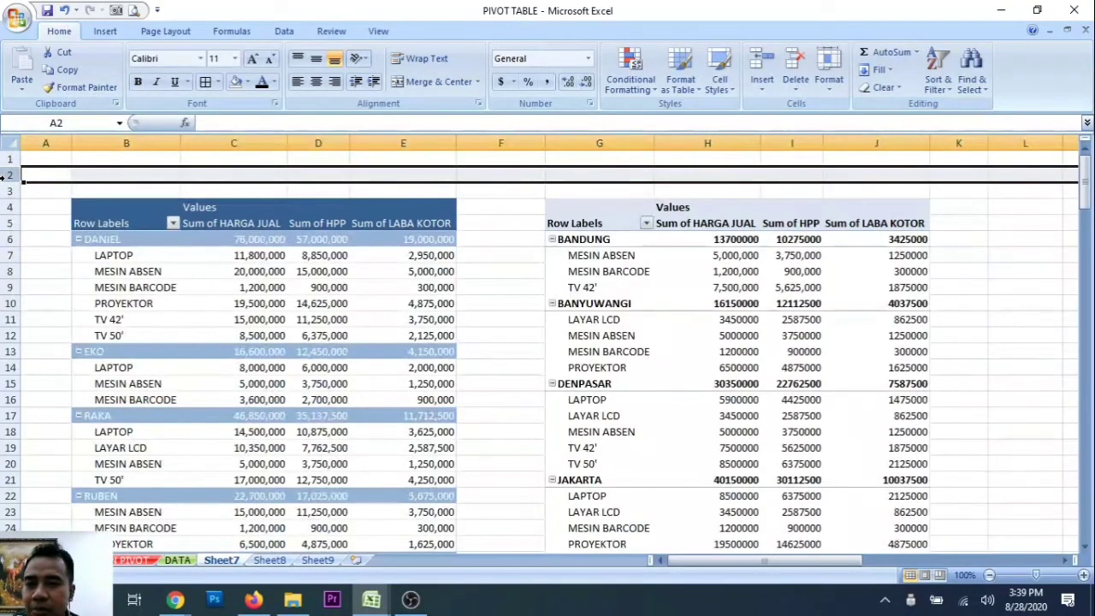
{"action": "right_click", "coordinate": [17, 176]}
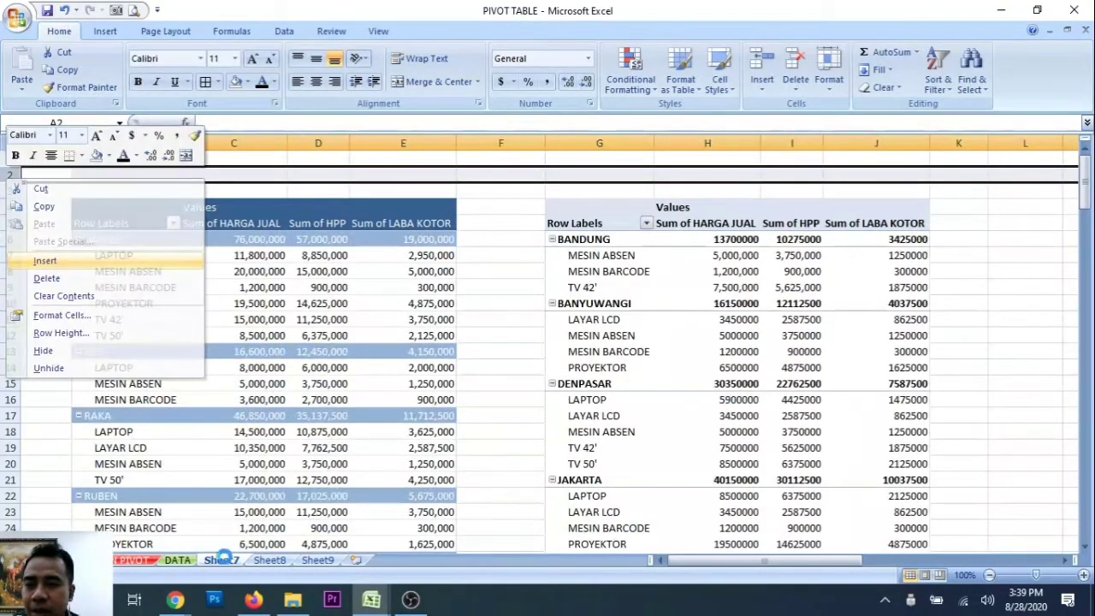
{"action": "left_click", "coordinate": [43, 256]}
Recopy the DATA titles A1:A3 and paste them into Sheet7 starting at B1
{"action": "left_click", "coordinate": [177, 561]}
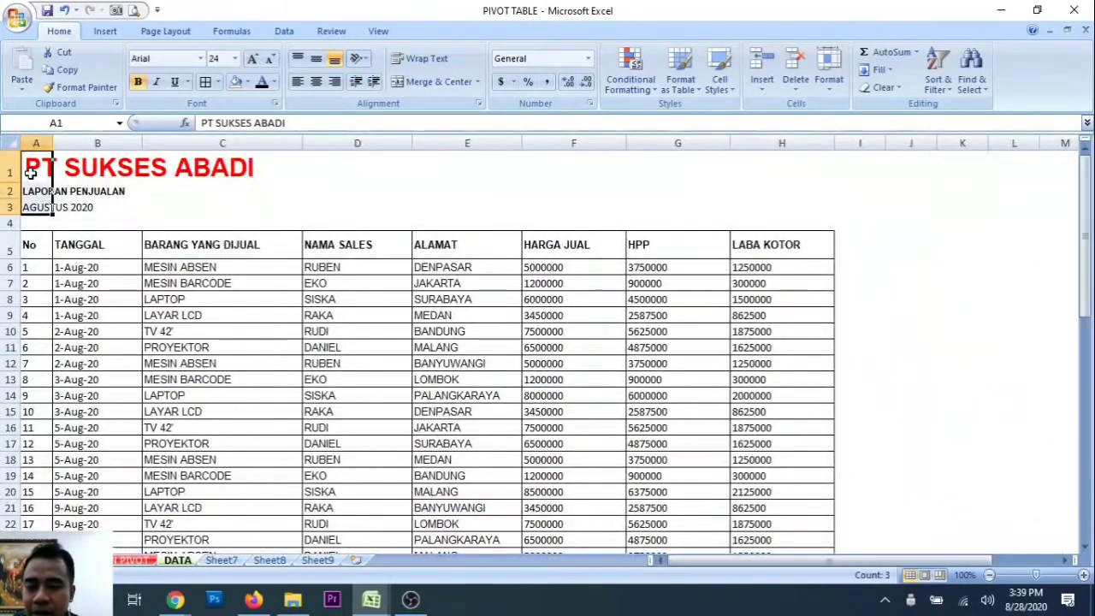
{"action": "key", "text": "ctrl+c"}
{"action": "left_click", "coordinate": [222, 561]}
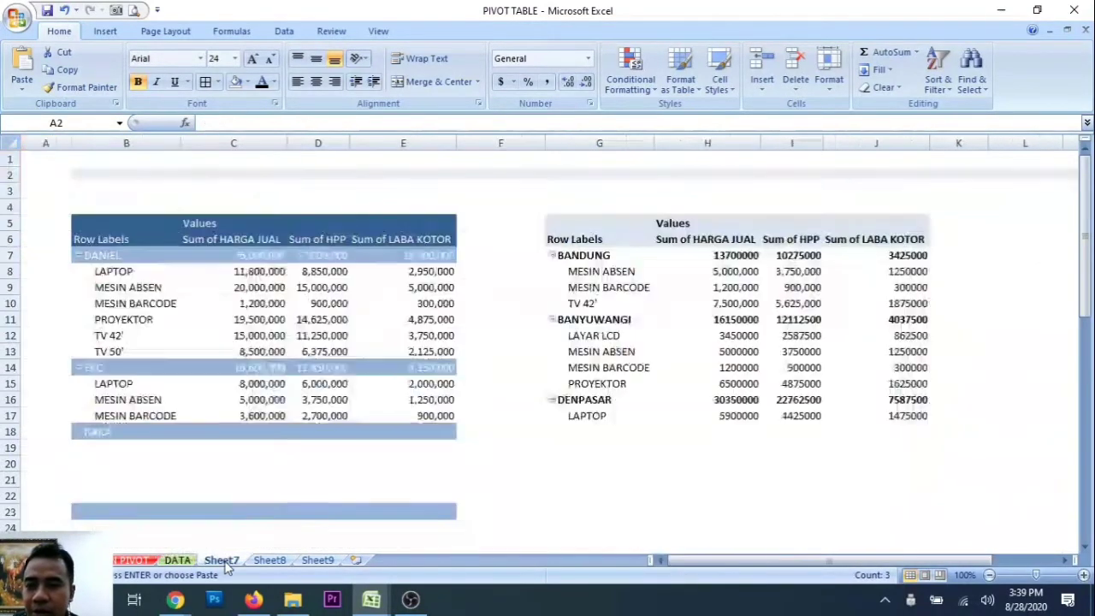
{"action": "left_click", "coordinate": [126, 161]}
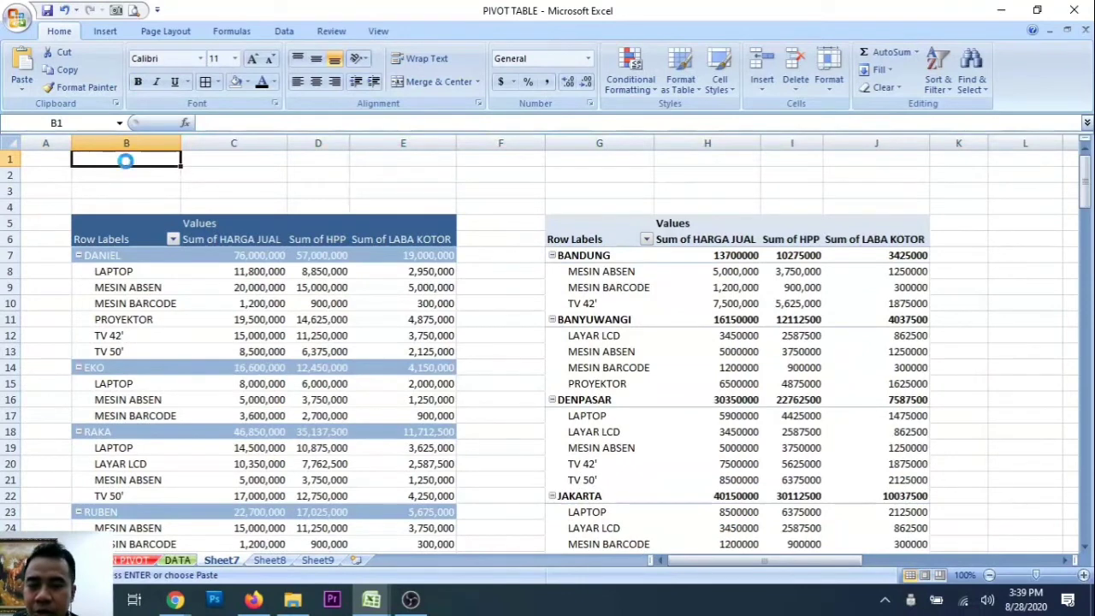
{"action": "key", "text": "ctrl+v"}
Merge and center B1:J1, then Format Paint that merge onto rows 2 and 3
{"action": "left_click_drag", "start_coordinate": [126, 167], "coordinate": [835, 168]}
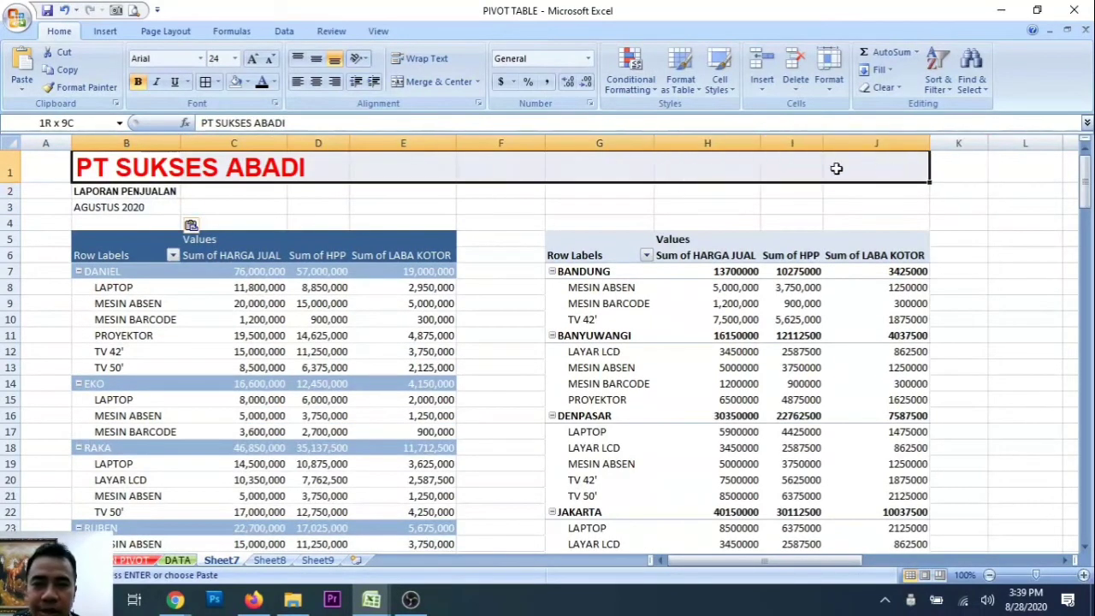
{"action": "left_click", "coordinate": [415, 81]}
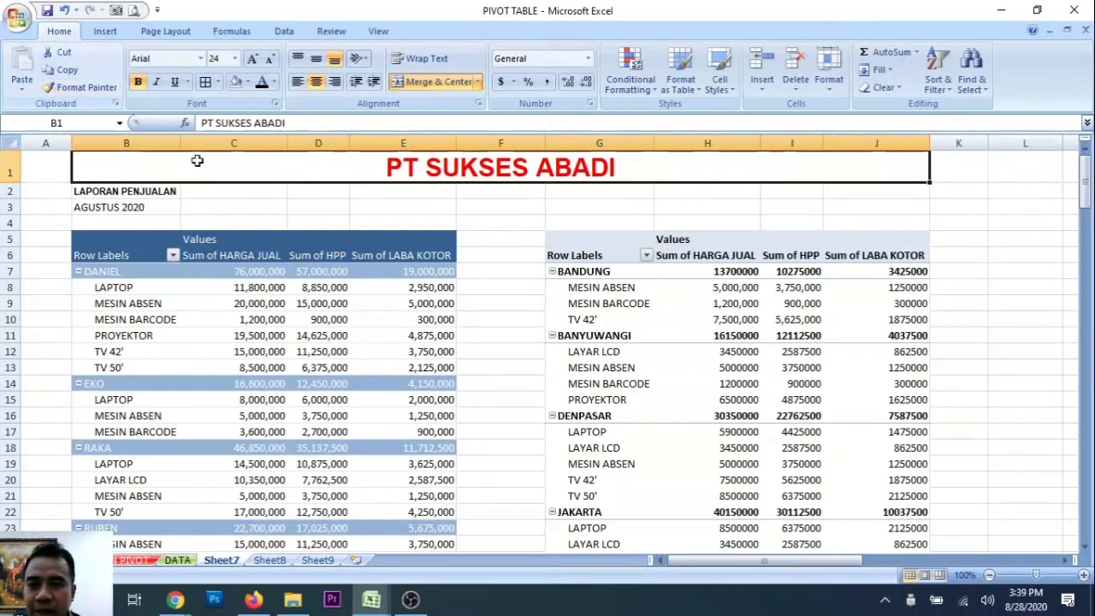
{"action": "left_click", "coordinate": [69, 89]}
{"action": "mouse_move", "coordinate": [94, 191]}
{"action": "left_mouse_down"}
{"action": "mouse_move", "coordinate": [877, 173]}
{"action": "mouse_move", "coordinate": [885, 190]}
{"action": "left_mouse_up"}
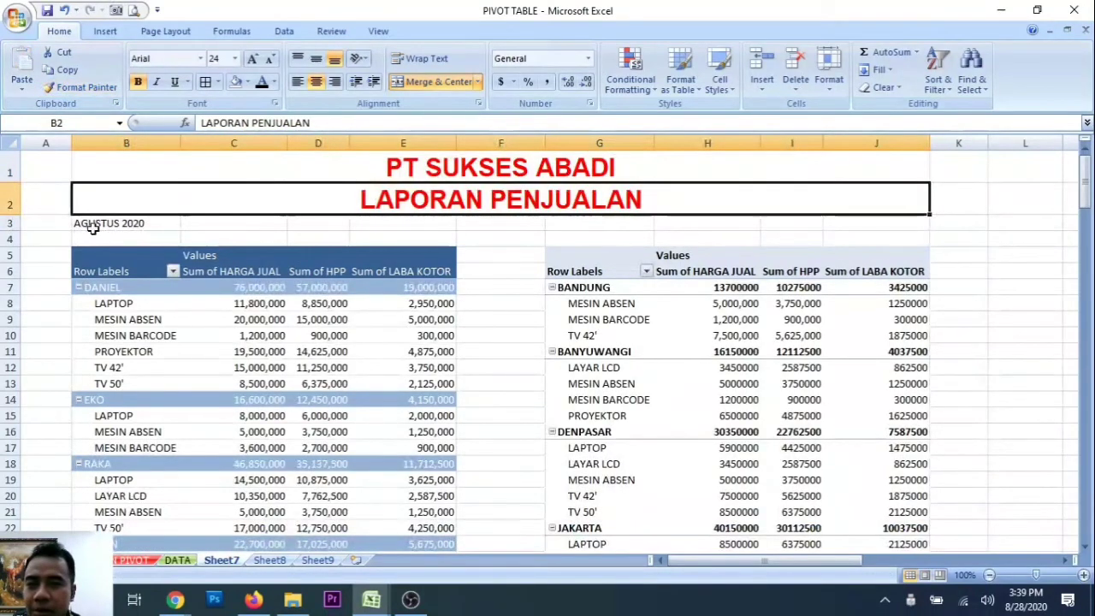
{"action": "left_click", "coordinate": [68, 87]}
{"action": "mouse_move", "coordinate": [86, 224]}
{"action": "left_mouse_down"}
{"action": "mouse_move", "coordinate": [813, 244]}
{"action": "mouse_move", "coordinate": [895, 229]}
{"action": "left_mouse_up"}
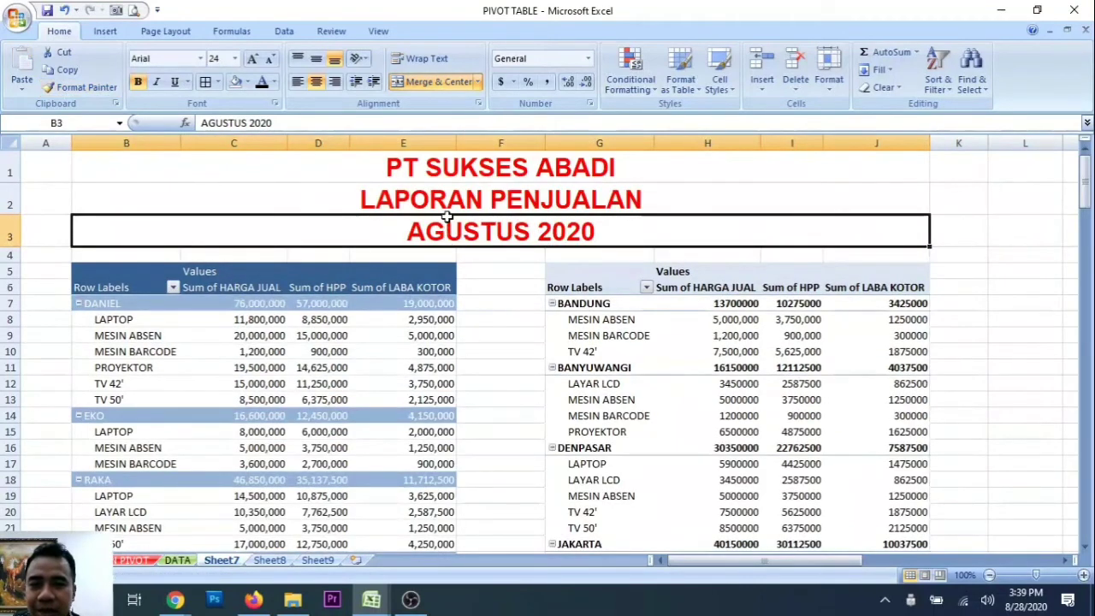
Set the LAPORAN PENJUALAN and AGUSTUS 2020 subtitle rows to font size 11
{"action": "left_click_drag", "start_coordinate": [445, 233], "coordinate": [451, 210]}
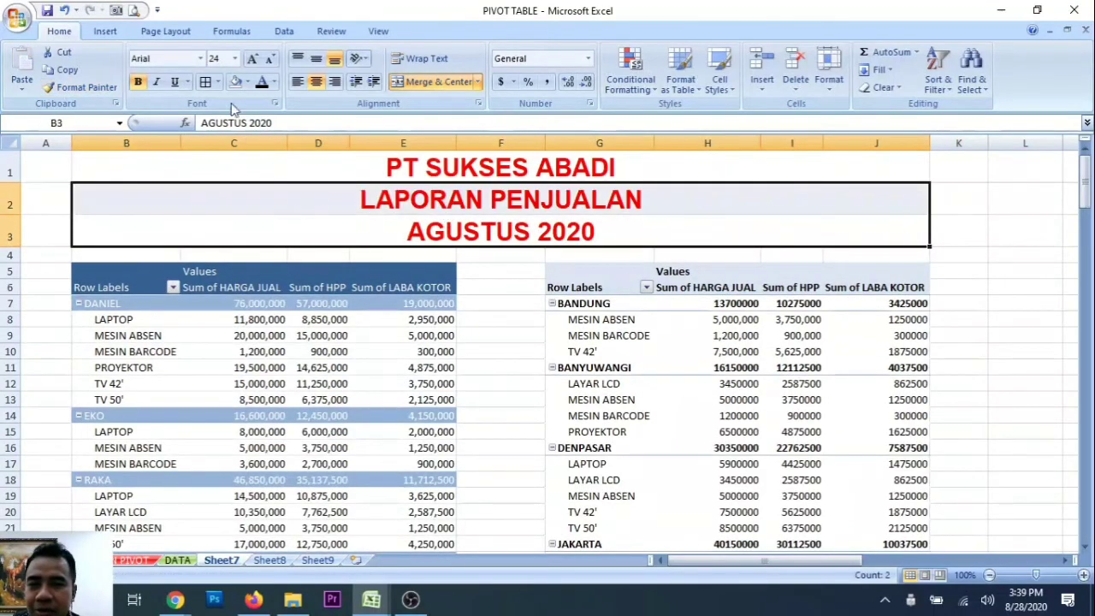
{"action": "left_click", "coordinate": [234, 58]}
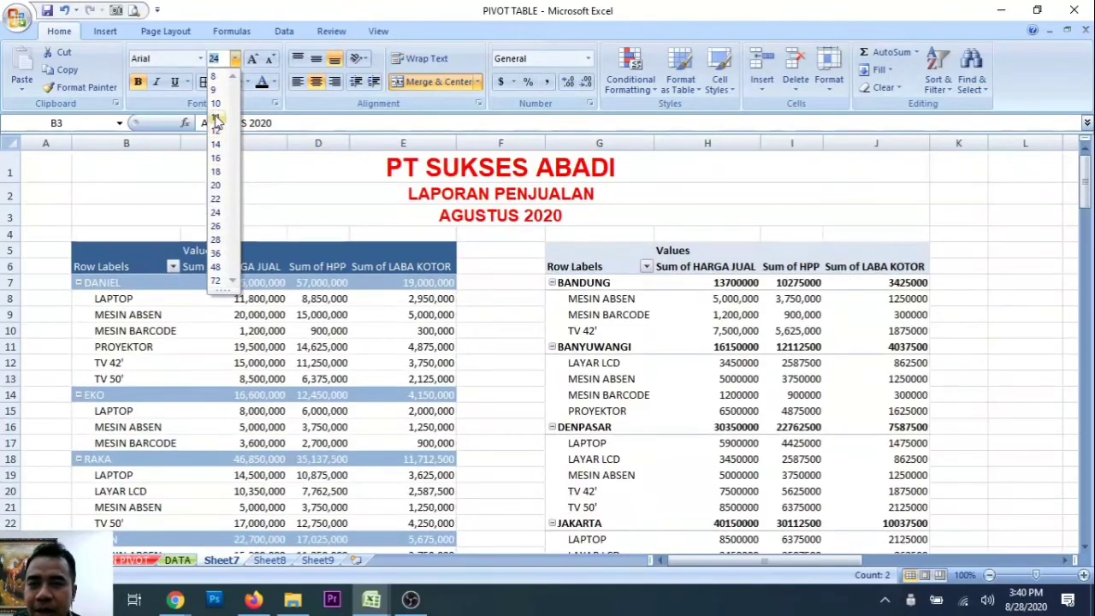
{"action": "left_click", "coordinate": [216, 118]}
{"action": "left_click", "coordinate": [205, 81]}
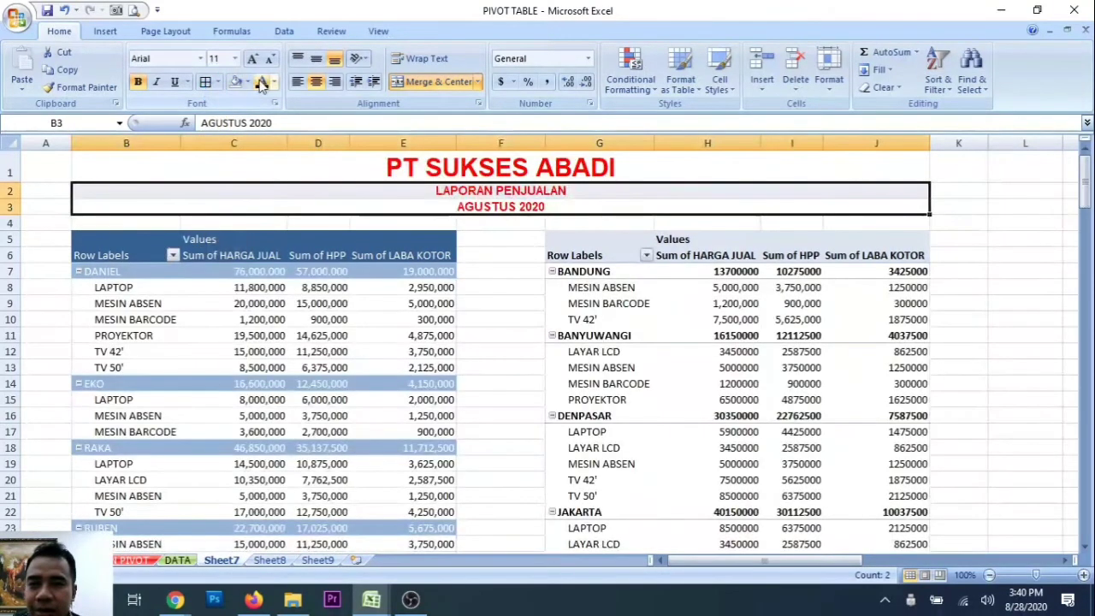
{"action": "left_click", "coordinate": [975, 250]}
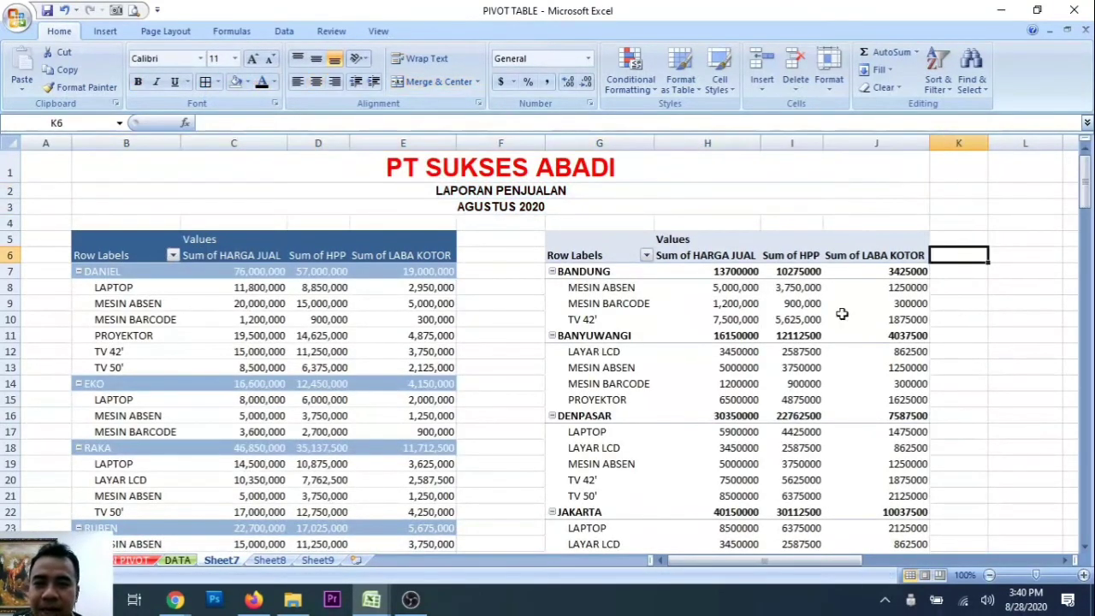
Uncheck Gridlines under View to hide Sheet7's gridlines
{"action": "left_click", "coordinate": [379, 31]}
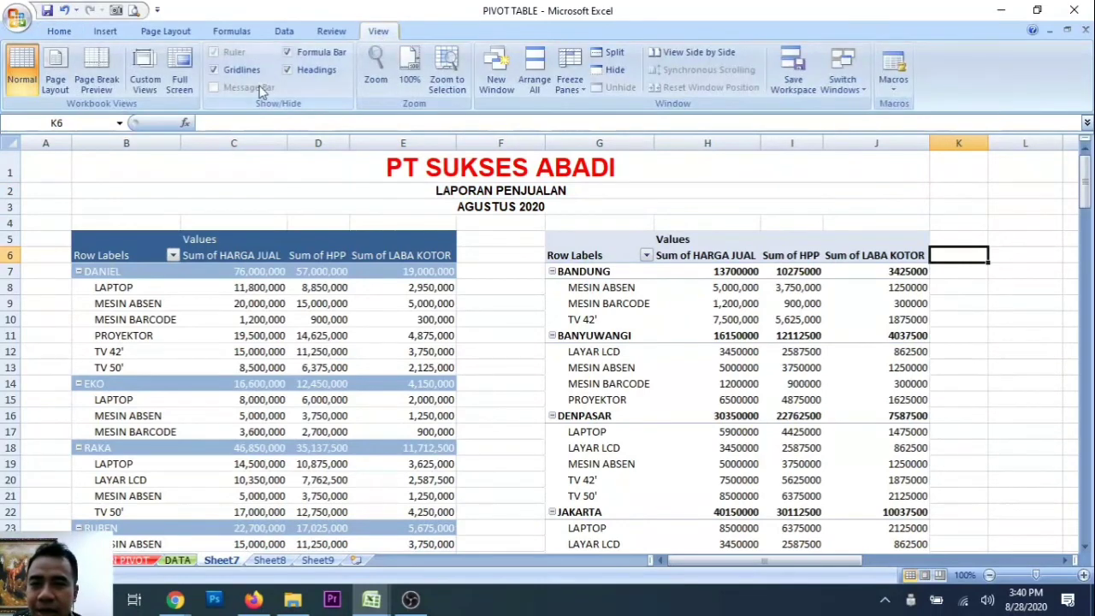
{"action": "left_click", "coordinate": [244, 71]}
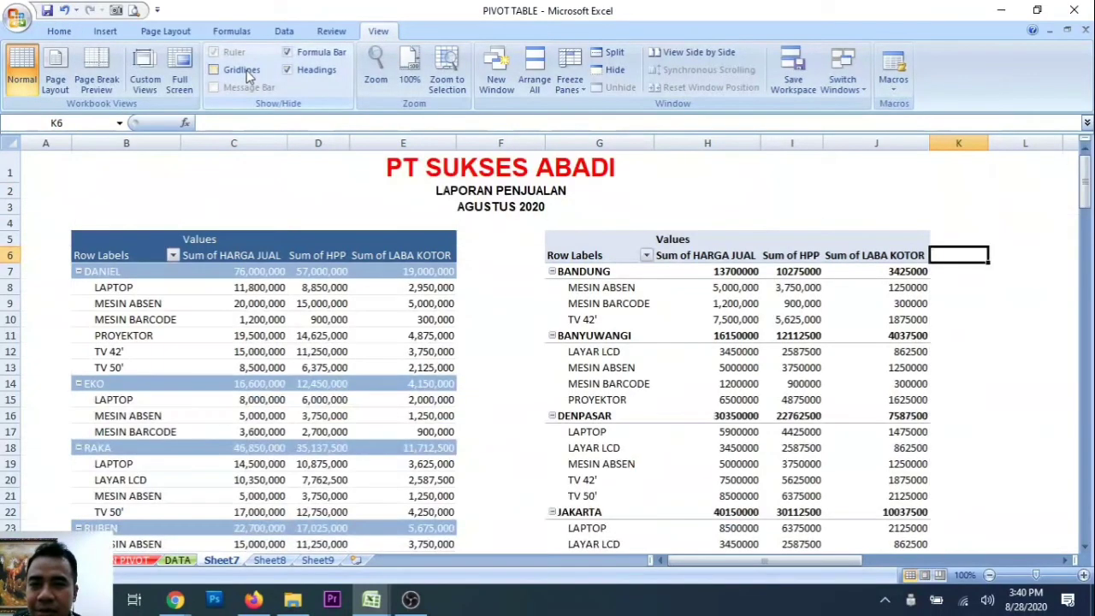
{"action": "left_click", "coordinate": [1023, 373]}
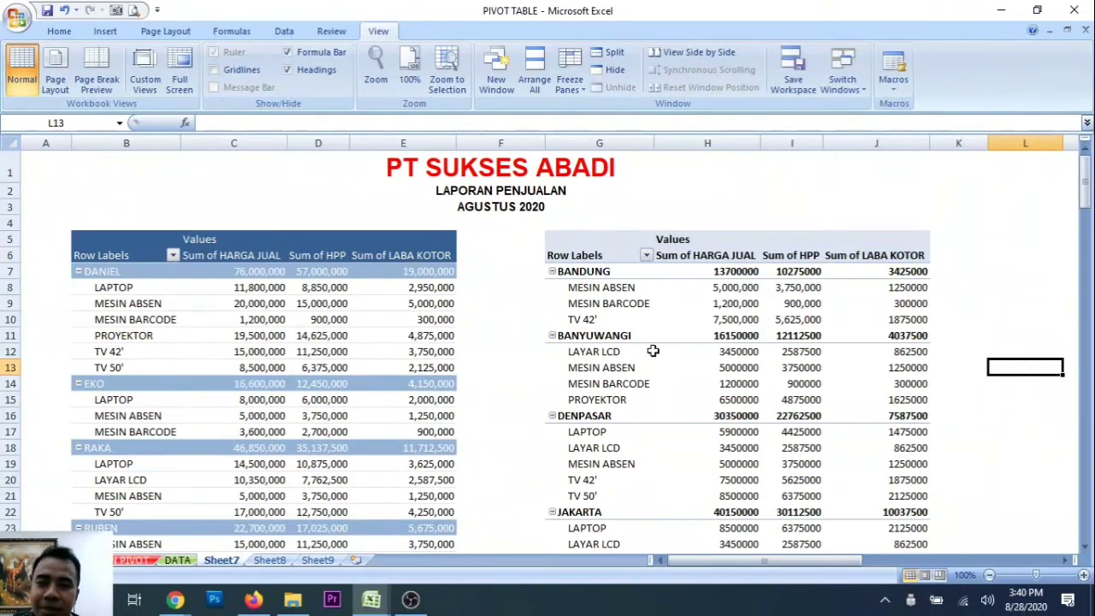